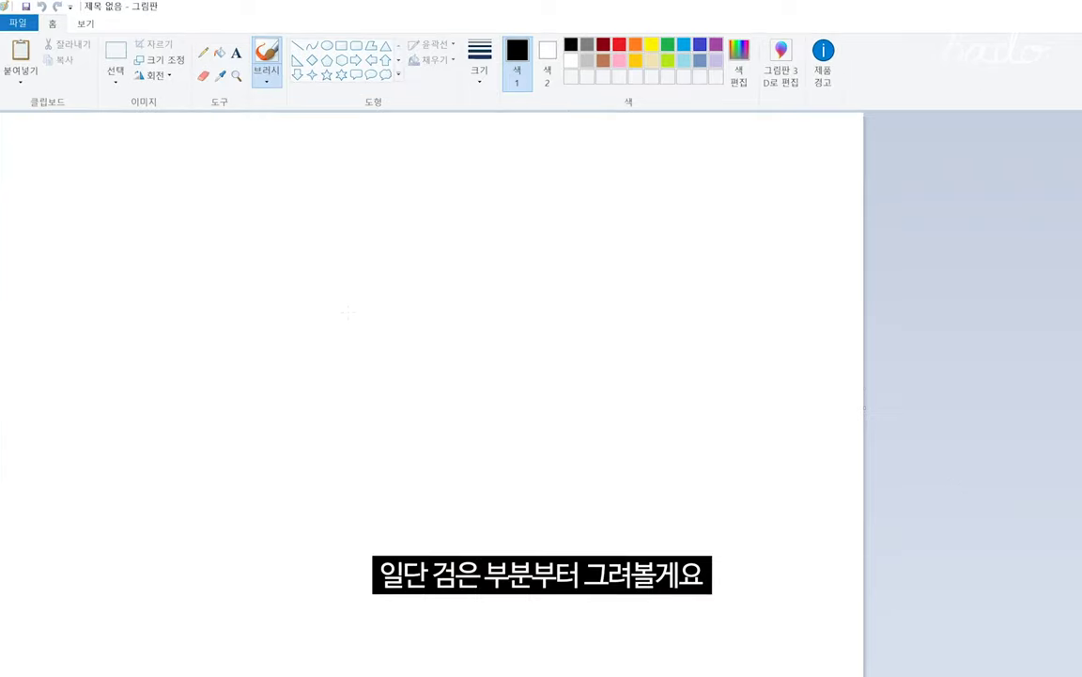
Step: Brush the black head arc, back and flipper outline, undoing the overlong tail strokes
mouse_move(345, 313)
left_mouse_down()
mouse_move(382, 243)
mouse_move(415, 244)
mouse_move(598, 327)
left_mouse_up()
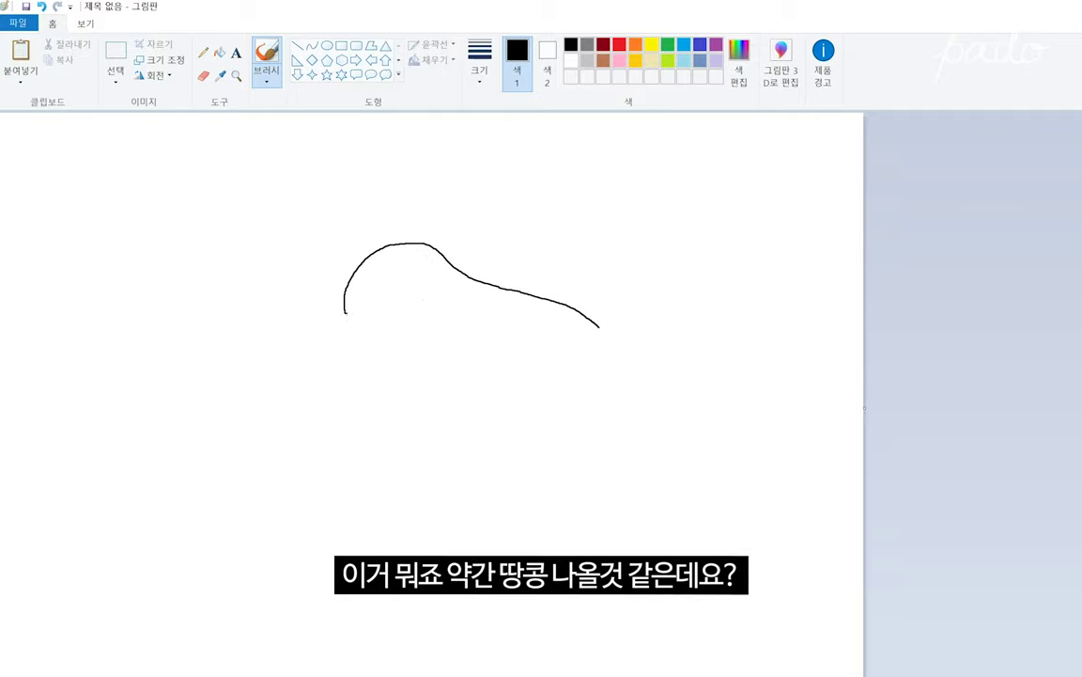
left_click_drag(346, 312, 596, 326)
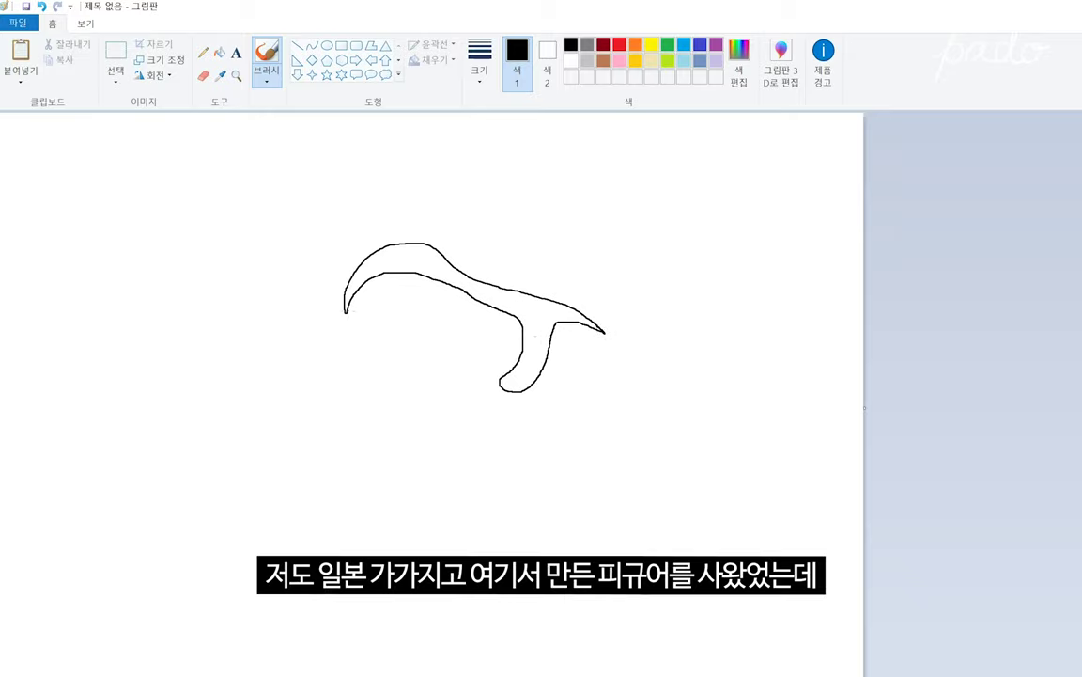
left_click_drag(346, 312, 360, 340)
key("ctrl+z")
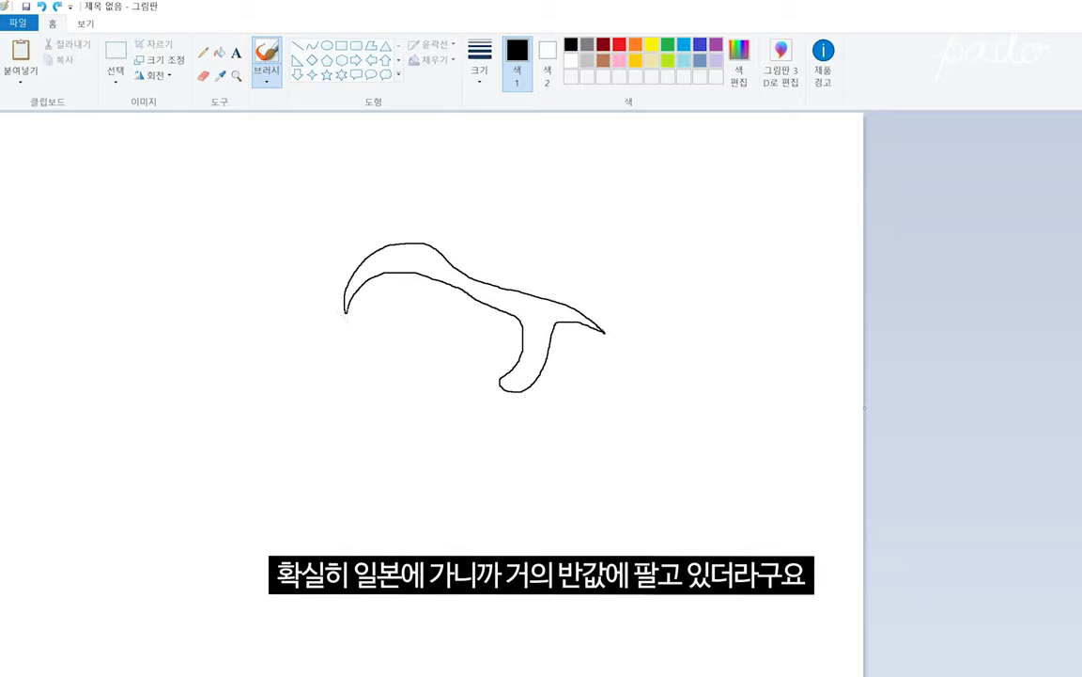
left_click_drag(346, 313, 391, 378)
key("ctrl+z")
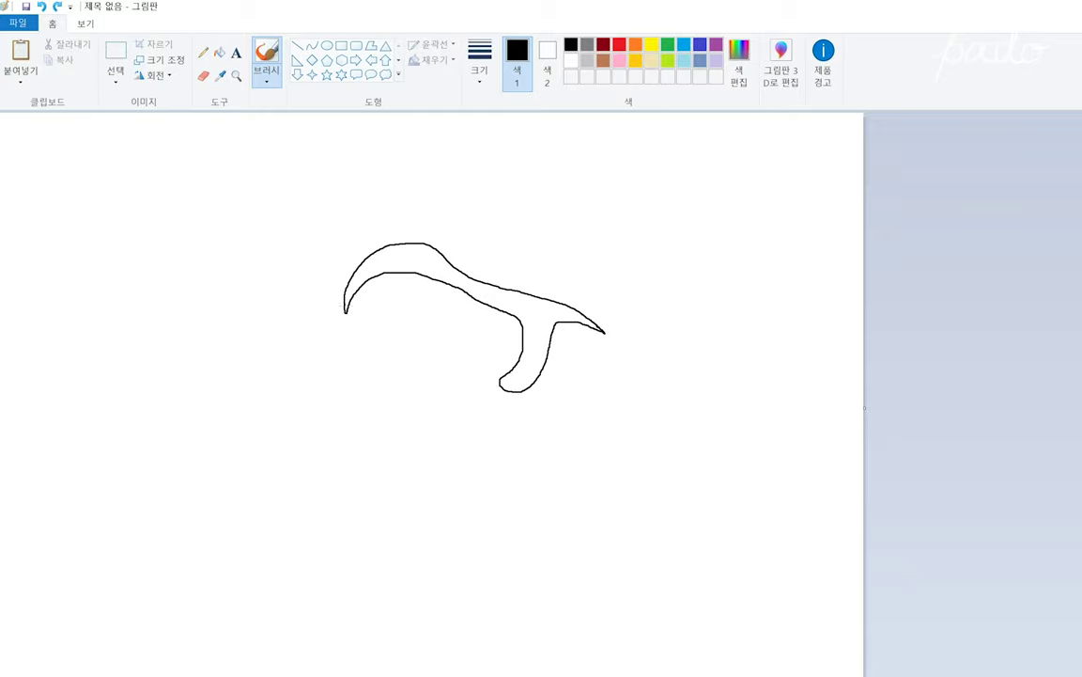
key("ctrl+z")
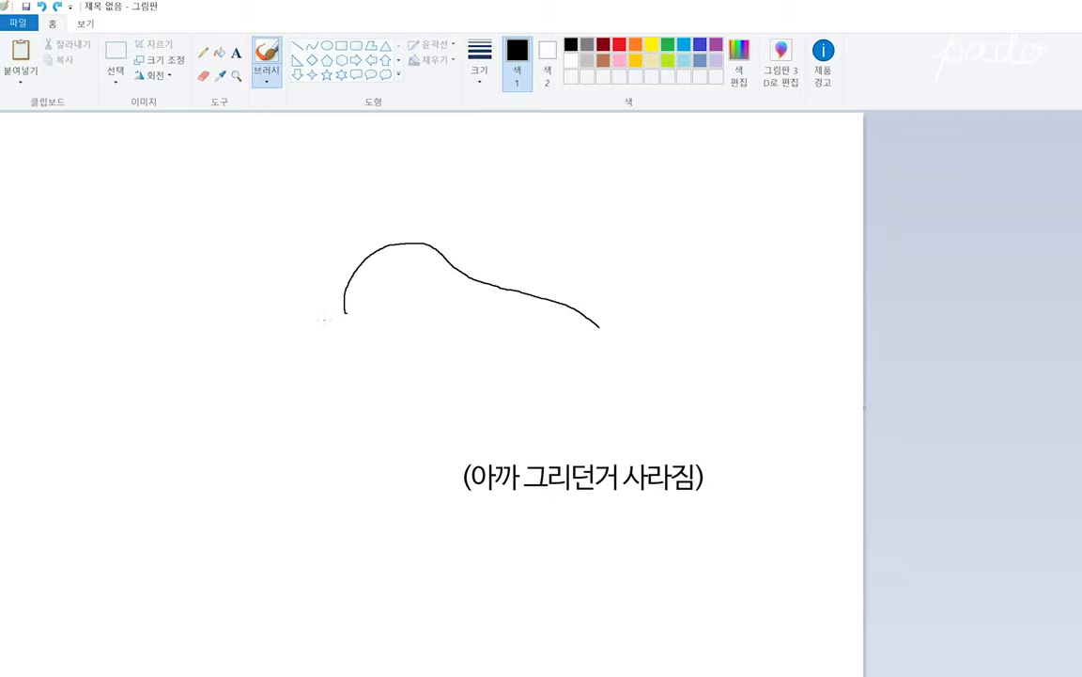
key("ctrl+y")
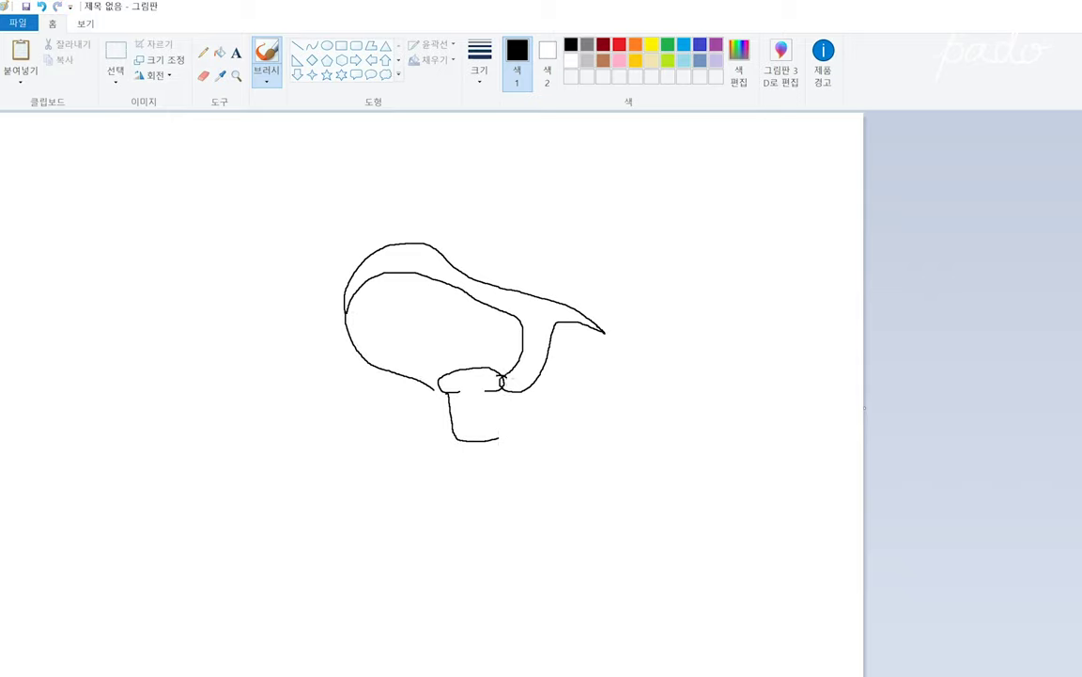
Step: Draw the mug's handle curve and a short base line to its right
key("ctrl+z")
mouse_move(504, 378)
left_mouse_down()
mouse_move(507, 420)
mouse_move(502, 407)
left_mouse_up()
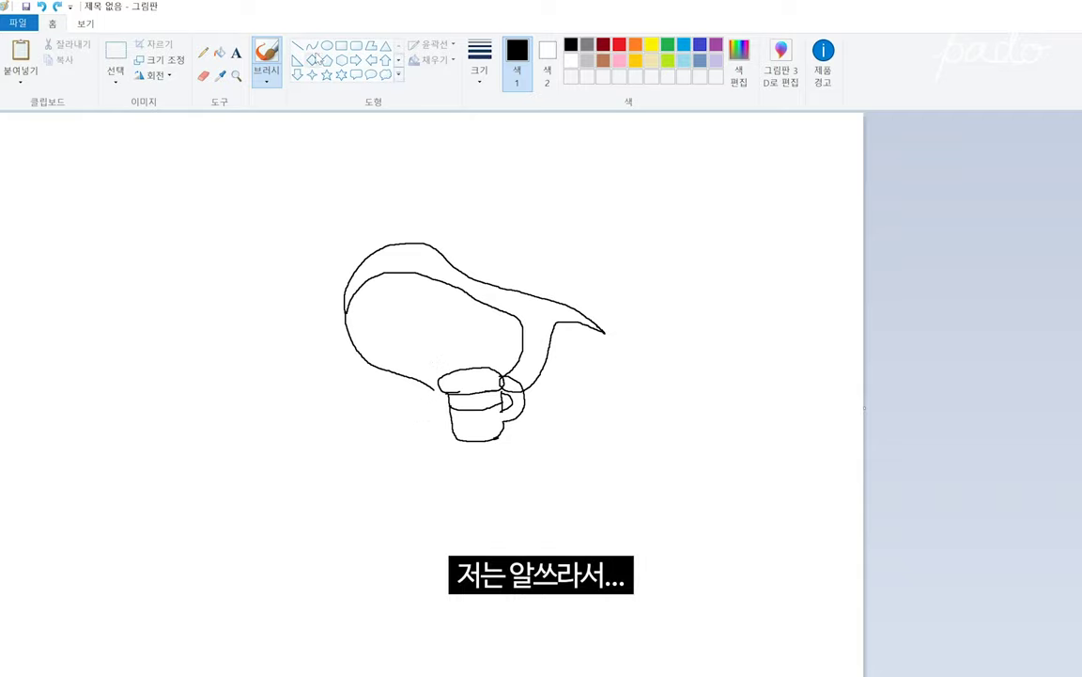
left_click(203, 76)
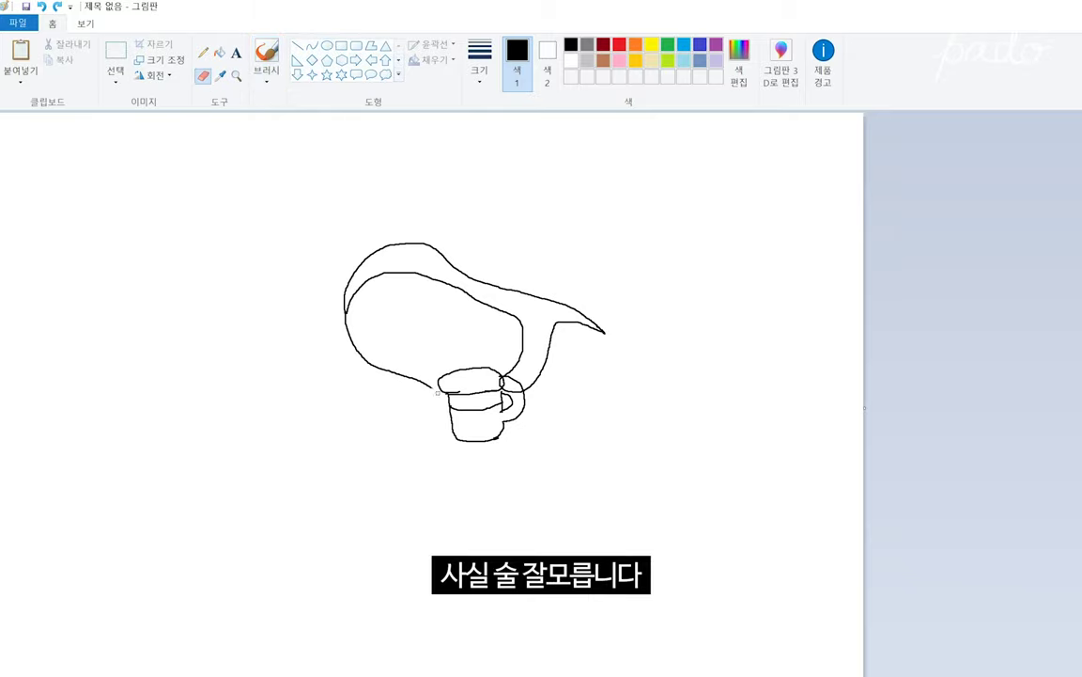
left_click(266, 59)
left_click_drag(521, 412, 564, 407)
Step: Draw the leg curve and the right arm with fist, then double the top back outline
key("ctrl+z")
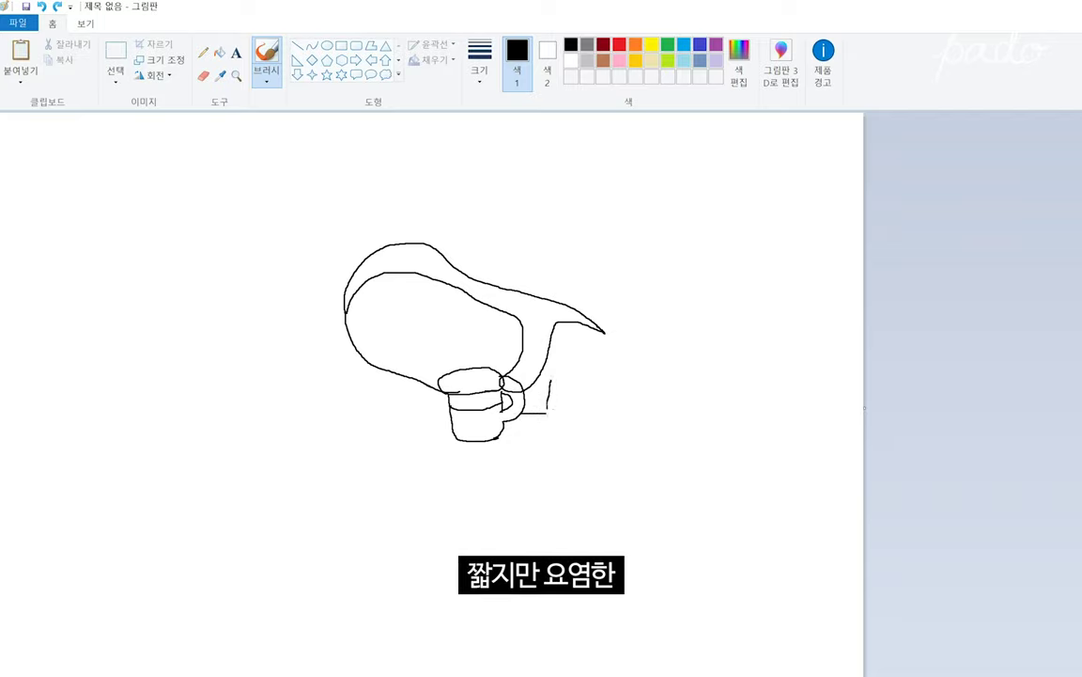
mouse_move(552, 379)
left_mouse_down()
mouse_move(556, 416)
mouse_move(600, 418)
mouse_move(624, 406)
left_mouse_up()
mouse_move(606, 331)
left_mouse_down()
mouse_move(628, 380)
mouse_move(656, 377)
mouse_move(627, 405)
left_mouse_up()
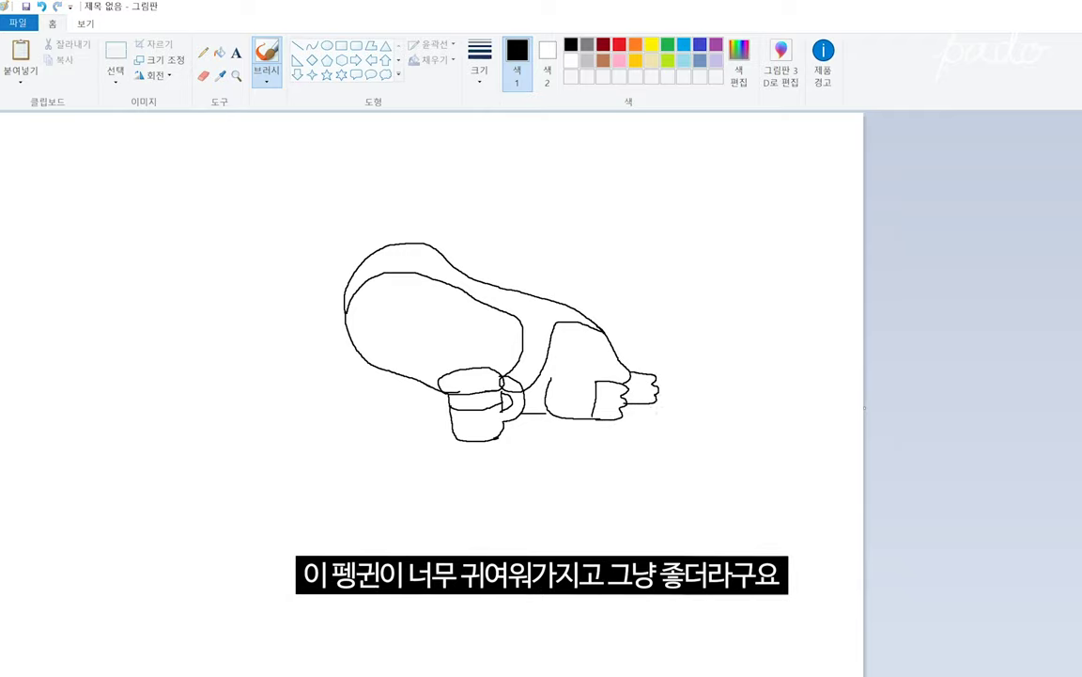
left_click_drag(427, 244, 601, 328)
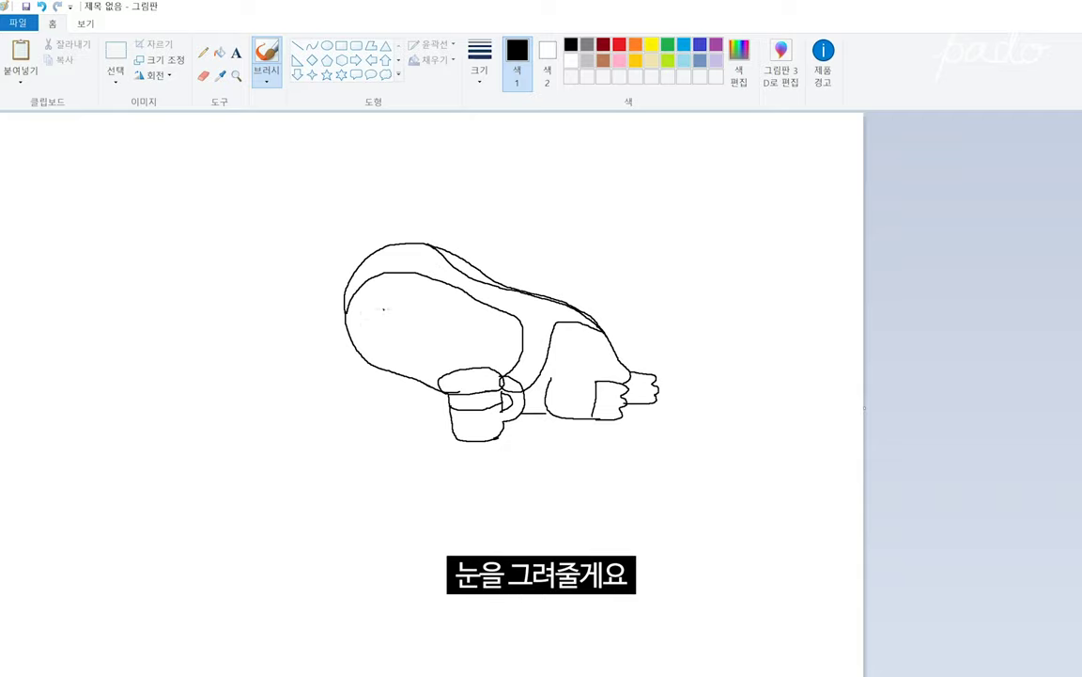
Step: Give the penguin two solid black dot eyes, discarding the failed brush and ellipse attempts
left_click_drag(383, 309, 383, 312)
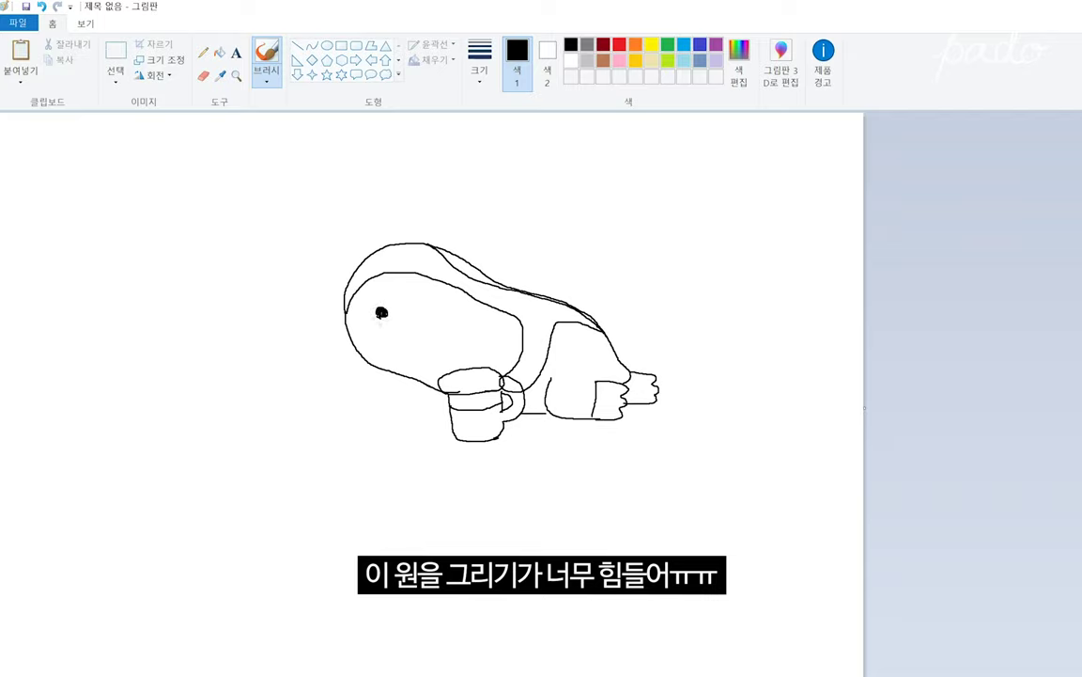
key("ctrl+z")
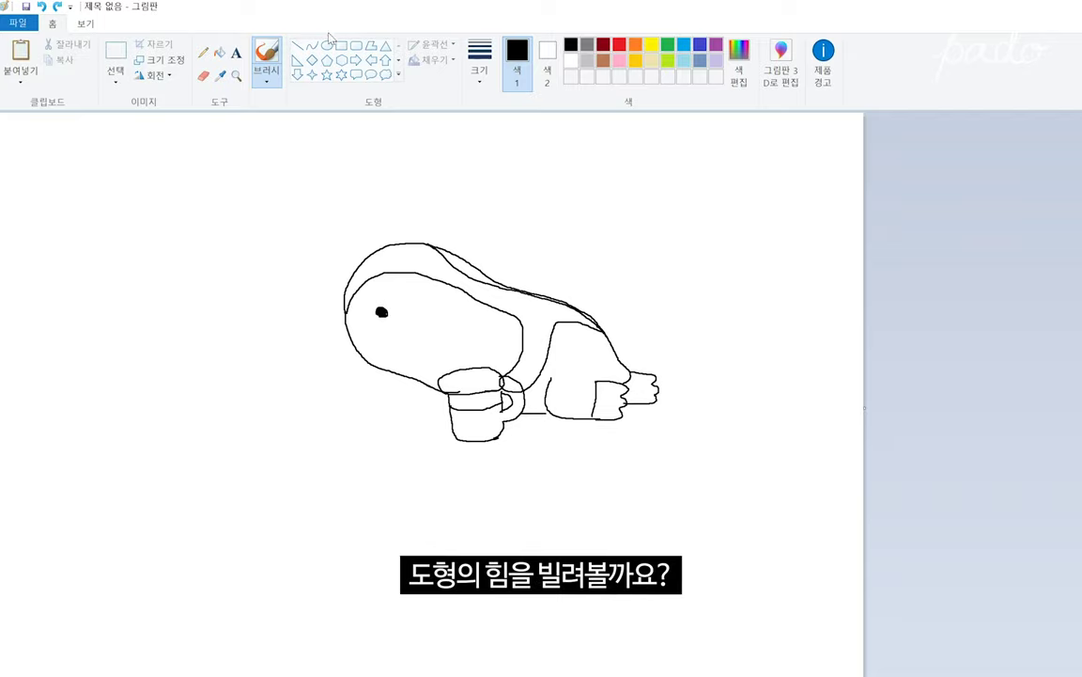
left_click(326, 45)
left_click_drag(421, 306, 431, 319)
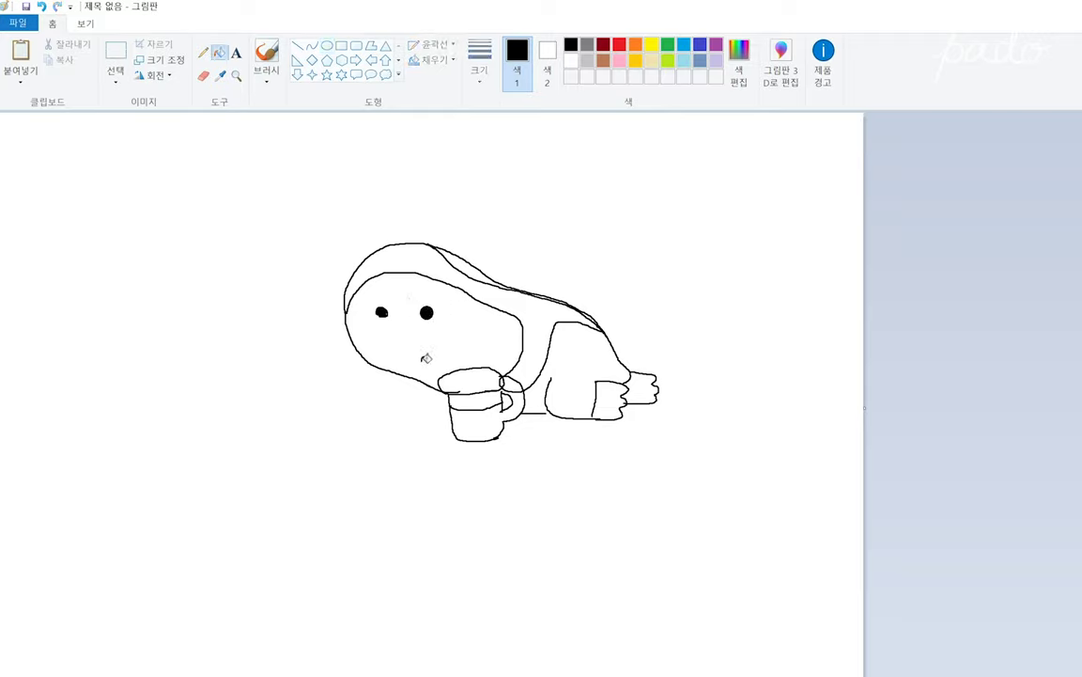
key("ctrl+z")
key("ctrl+z")
left_click(273, 51)
left_click_drag(377, 312, 385, 314)
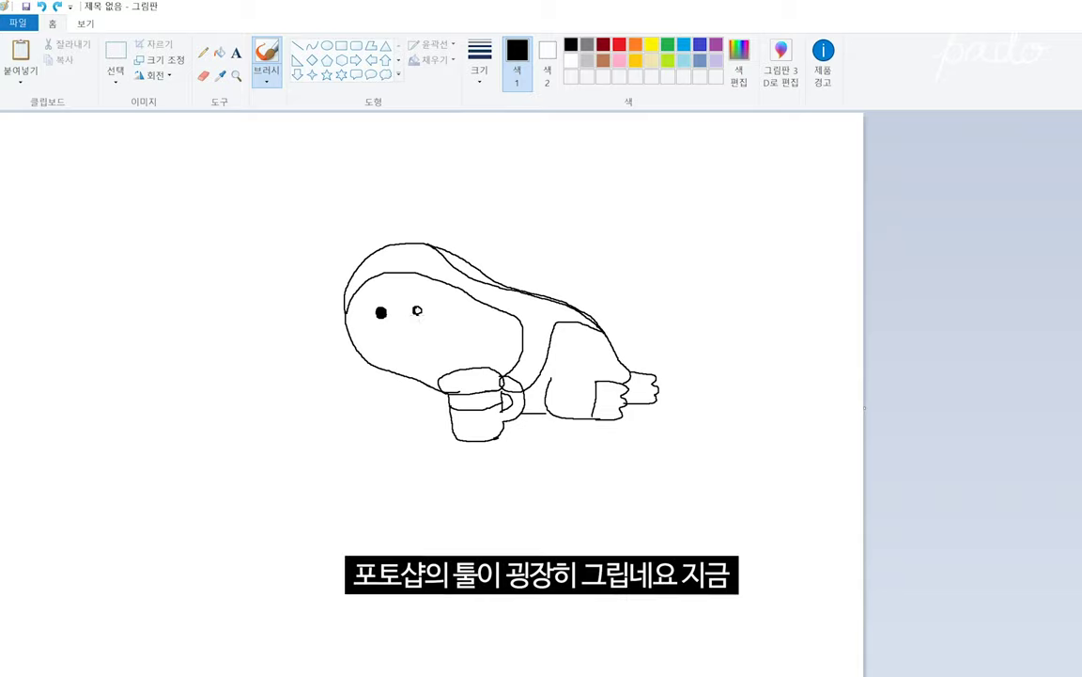
left_click(417, 310)
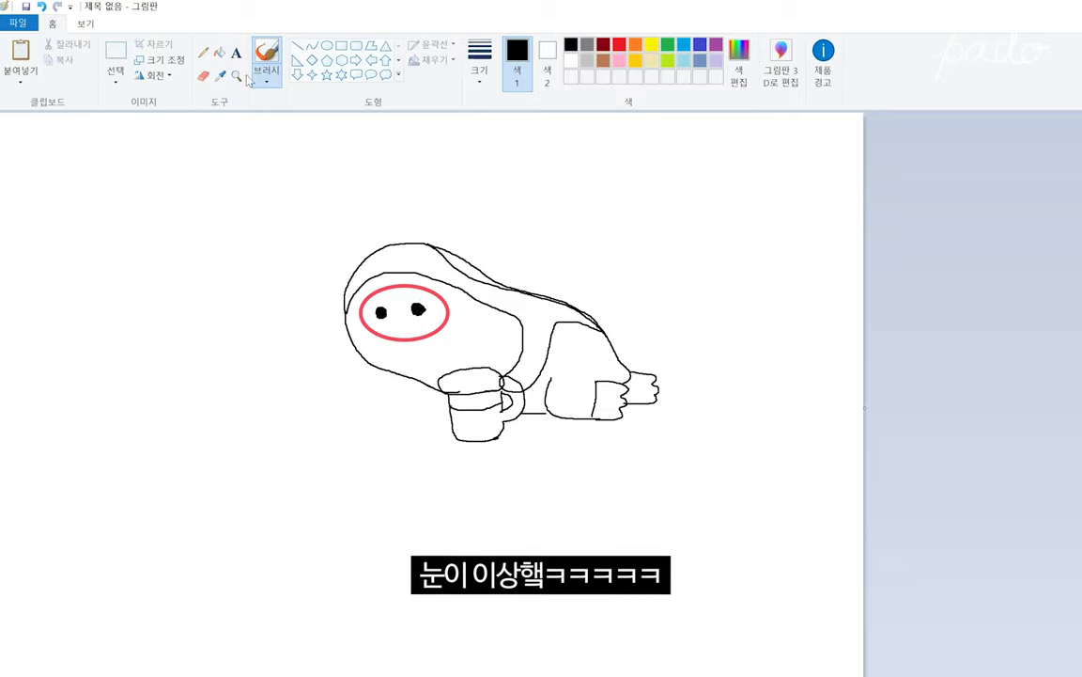
left_click(203, 75)
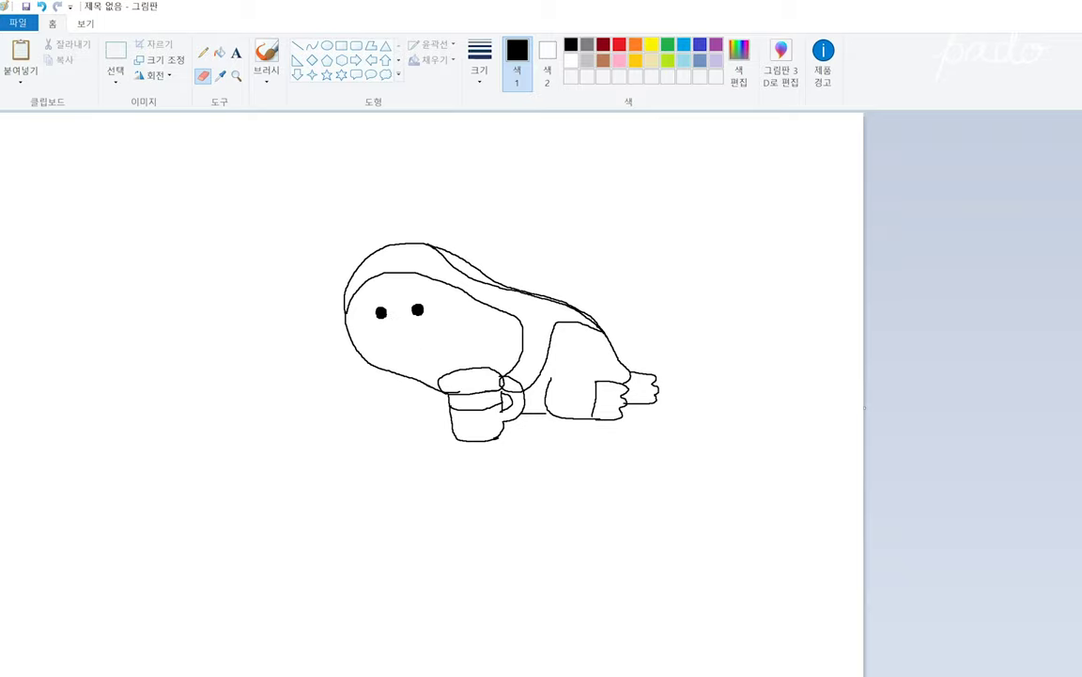
Step: Draw a rectangular selection box around the penguin's left eye
scroll(865, 407, "up", 2)
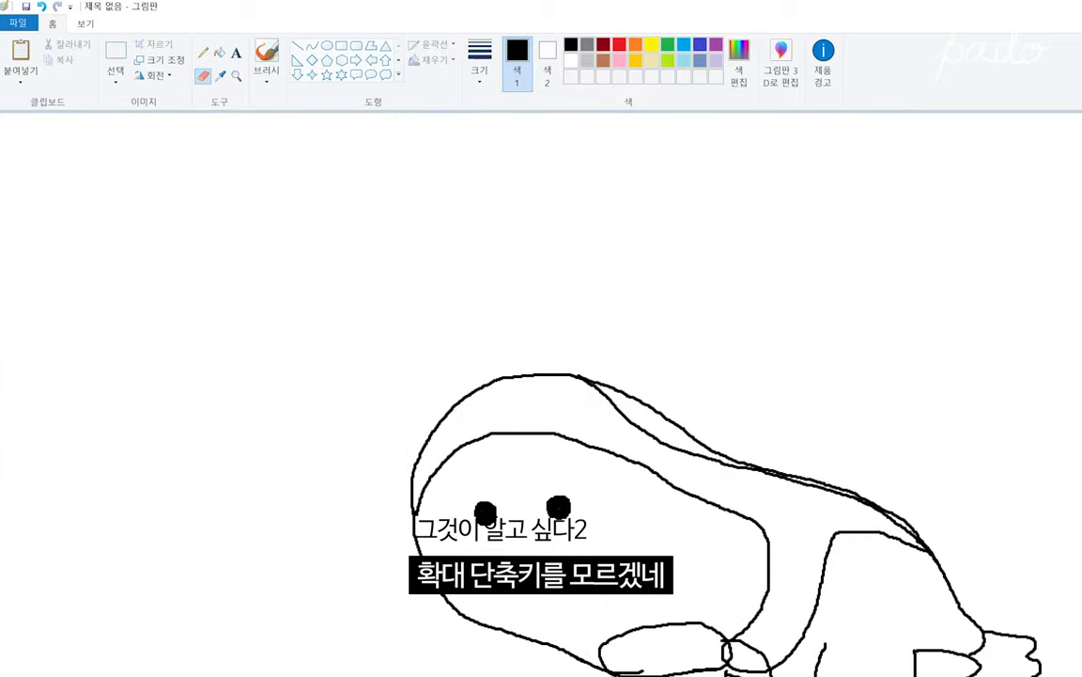
scroll(442, 413, "down", 3)
scroll(442, 414, "down", 1)
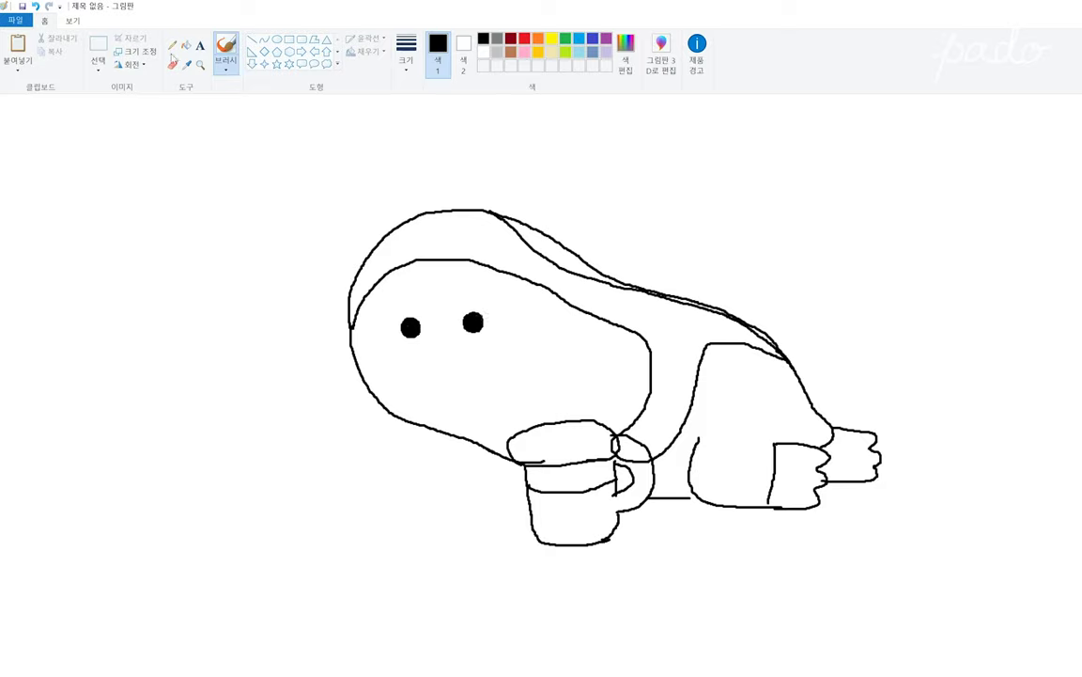
left_click(98, 66)
left_click(122, 97)
mouse_move(388, 306)
left_mouse_down()
mouse_move(440, 357)
mouse_move(416, 333)
left_mouse_up()
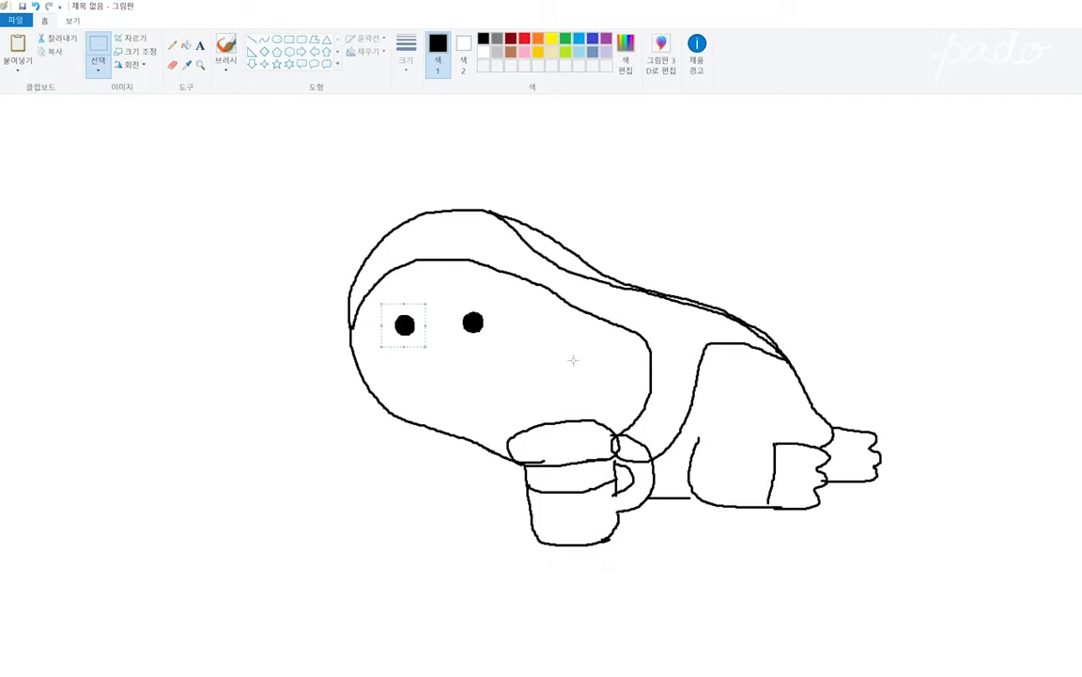
Step: Brush a small yellow beak under the eyes with an orange line across it
left_click(551, 38)
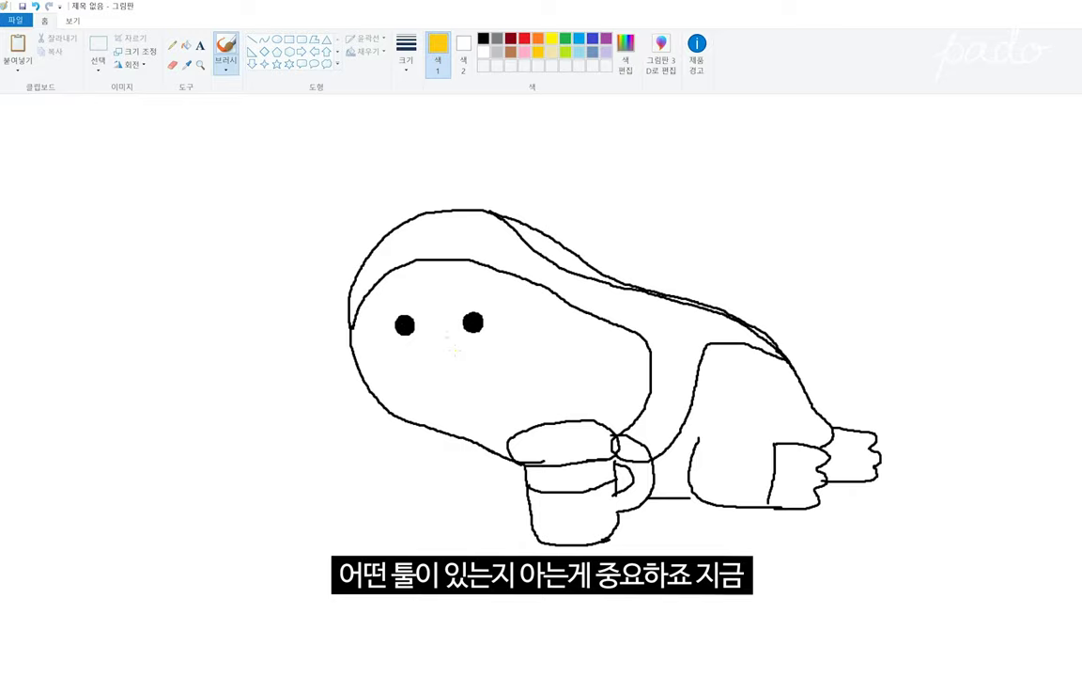
mouse_move(450, 337)
left_mouse_down()
mouse_move(429, 336)
mouse_move(448, 343)
left_mouse_up()
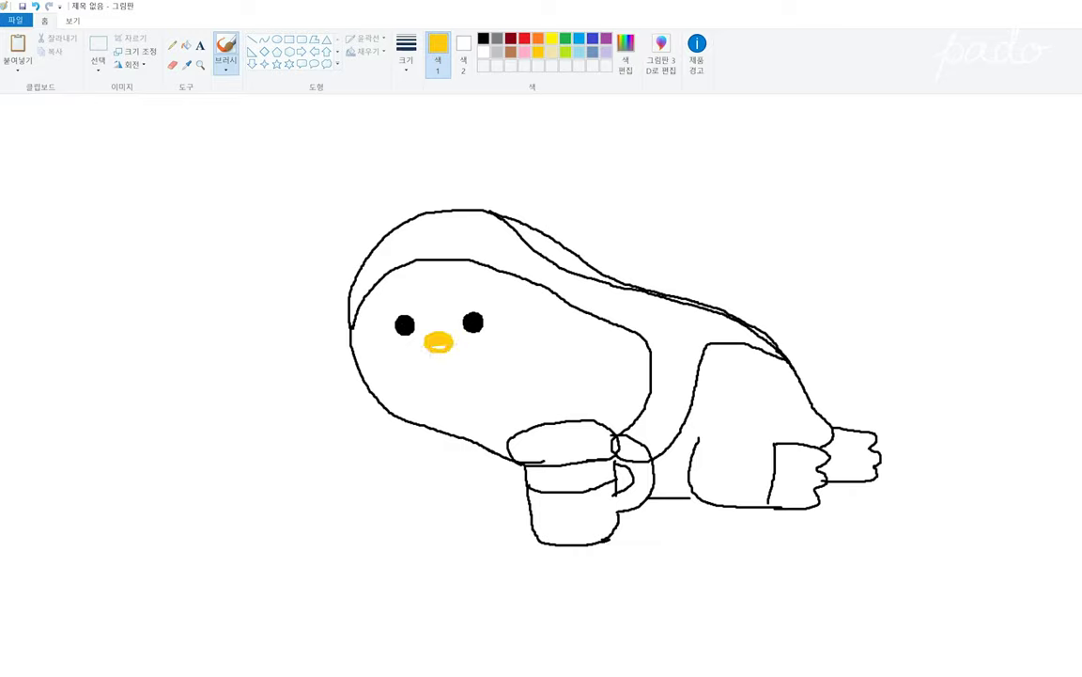
left_click(538, 38)
left_click_drag(424, 345, 452, 344)
key("ctrl+z")
key("ctrl+y")
Step: Bucket-fill the penguin's back black
left_click(185, 44)
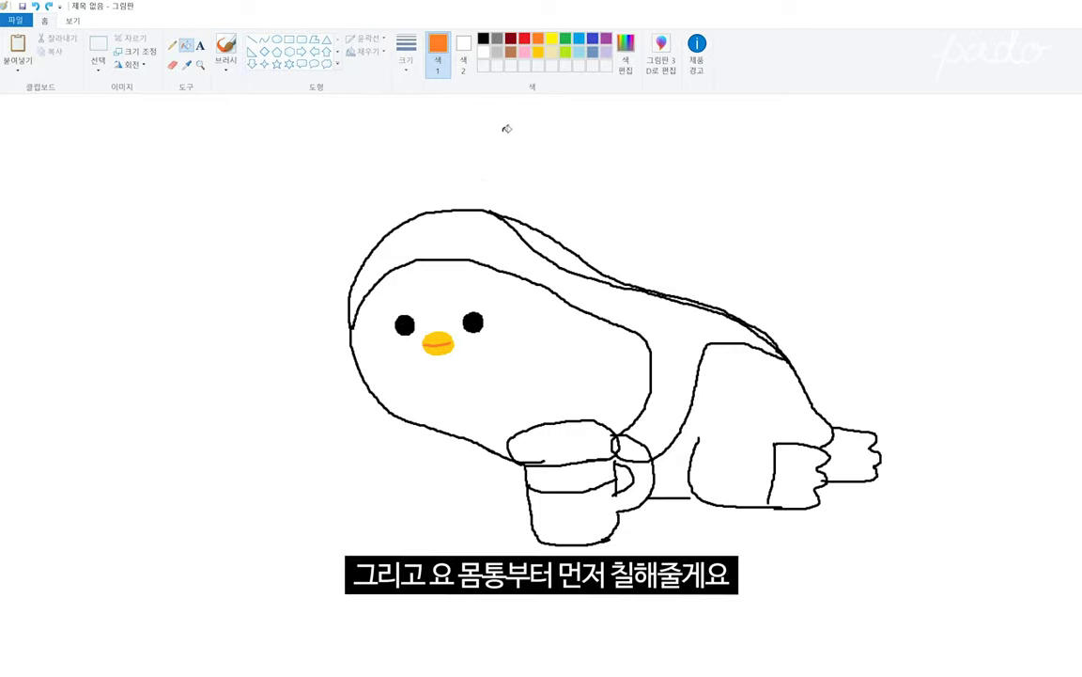
left_click(483, 38)
left_click(475, 236)
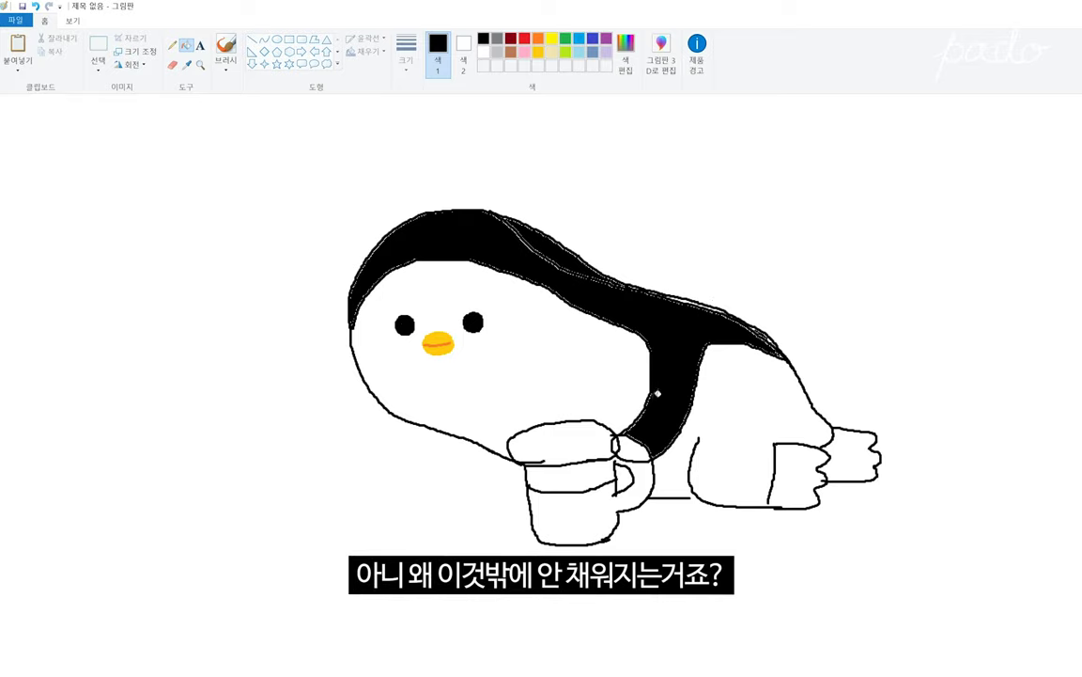
Step: Choose a brush style and stroke thickness, and make Color 2 active
left_click(226, 61)
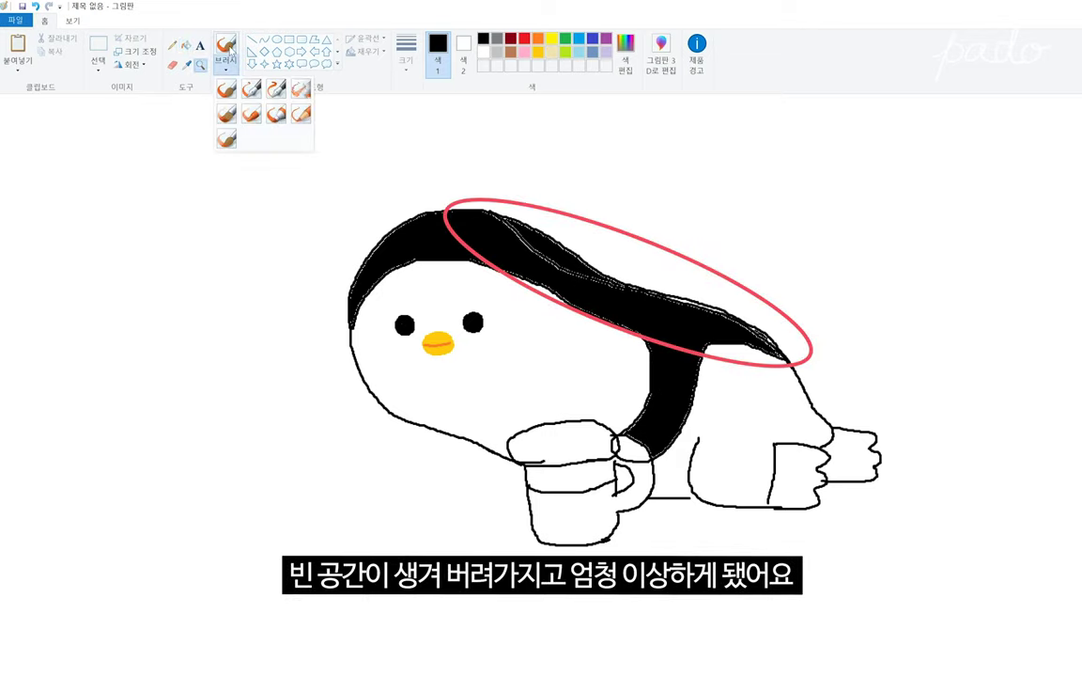
left_click(225, 89)
left_click(414, 72)
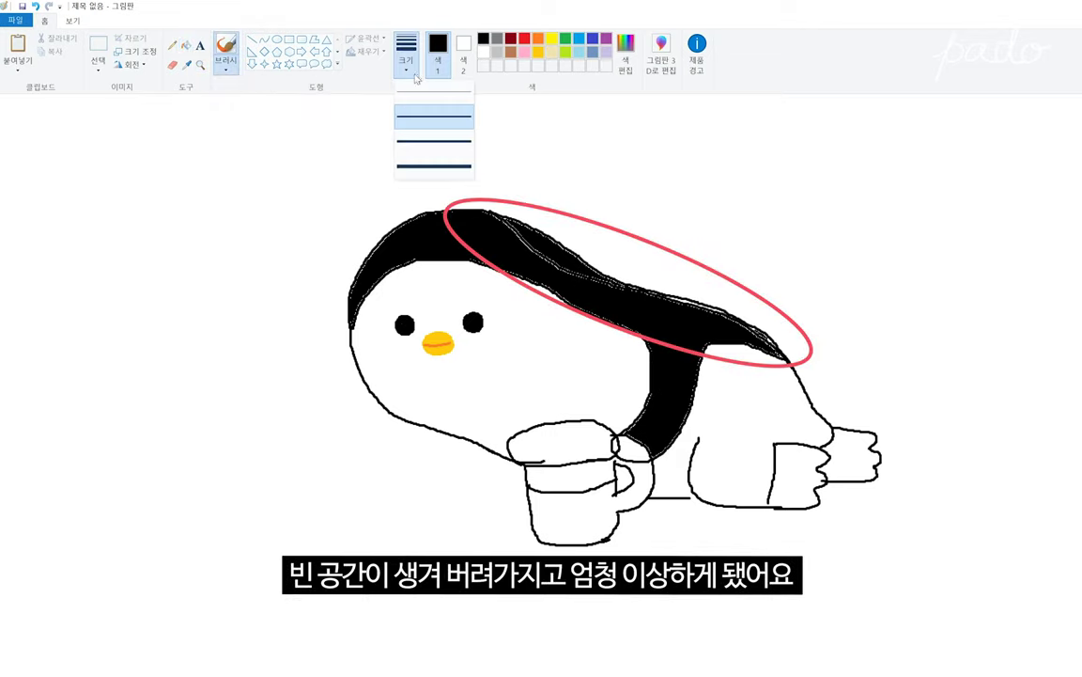
left_click(375, 70)
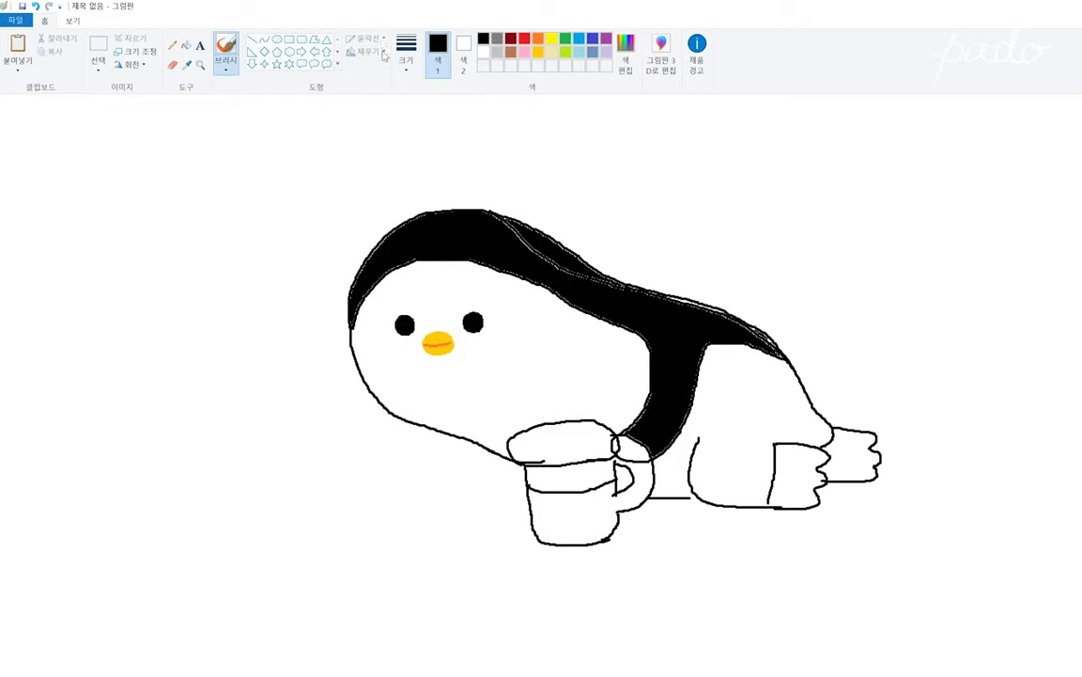
left_click(464, 57)
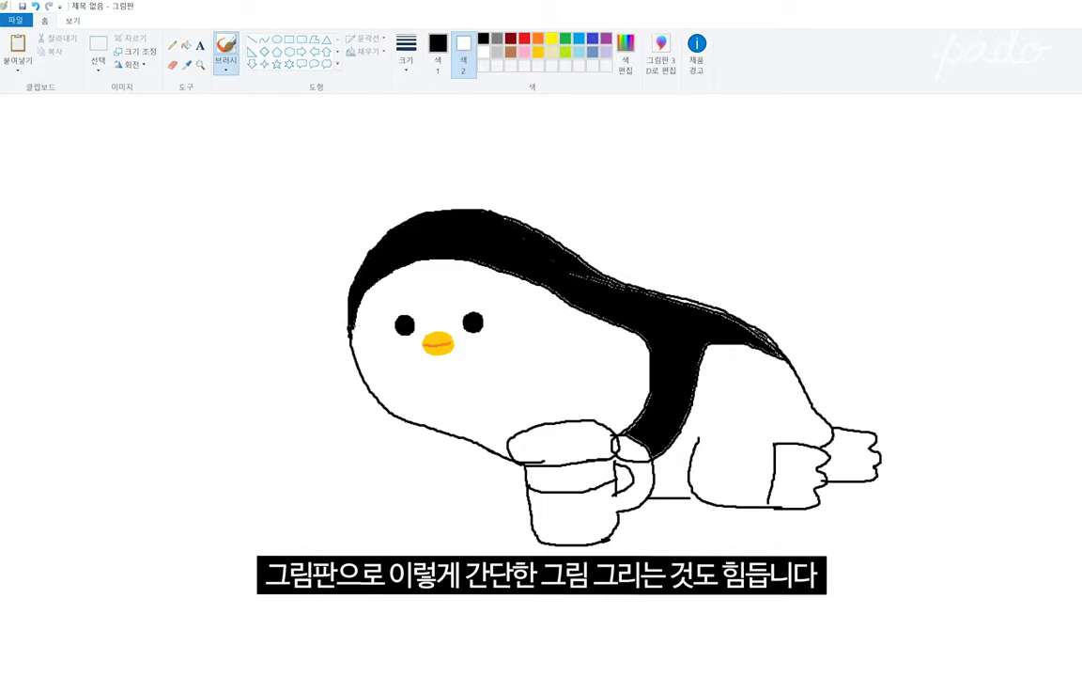
Step: Undo the stray head-edge stroke and bucket-fill the remaining white gaps in the back black
key("ctrl+z")
left_click(186, 45)
left_click(665, 287)
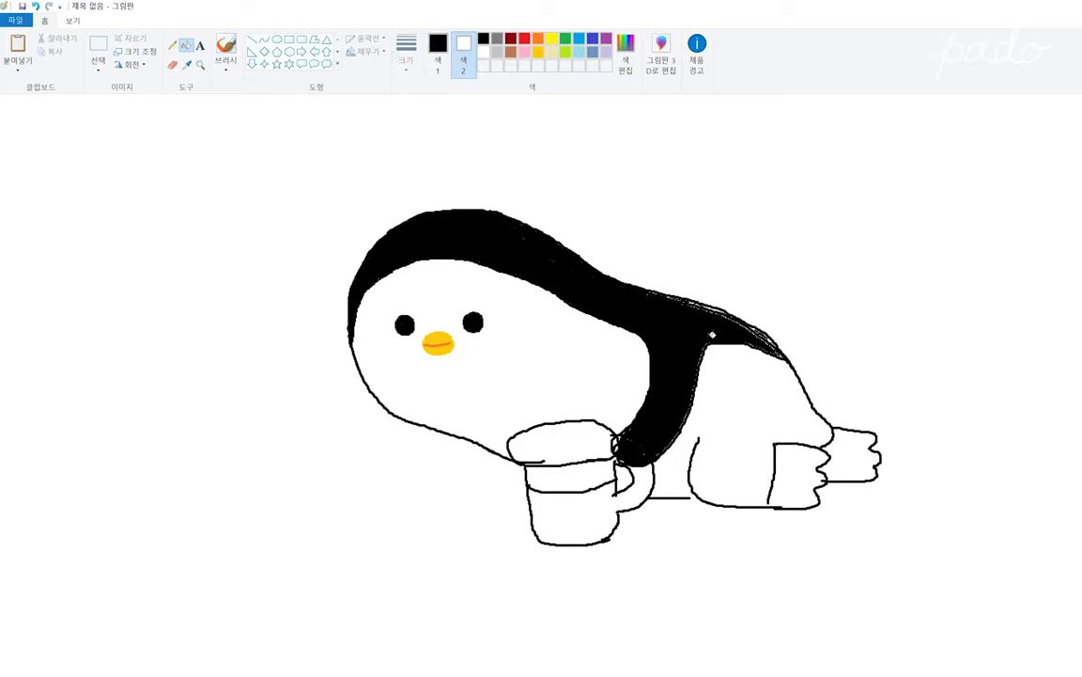
left_click(226, 45)
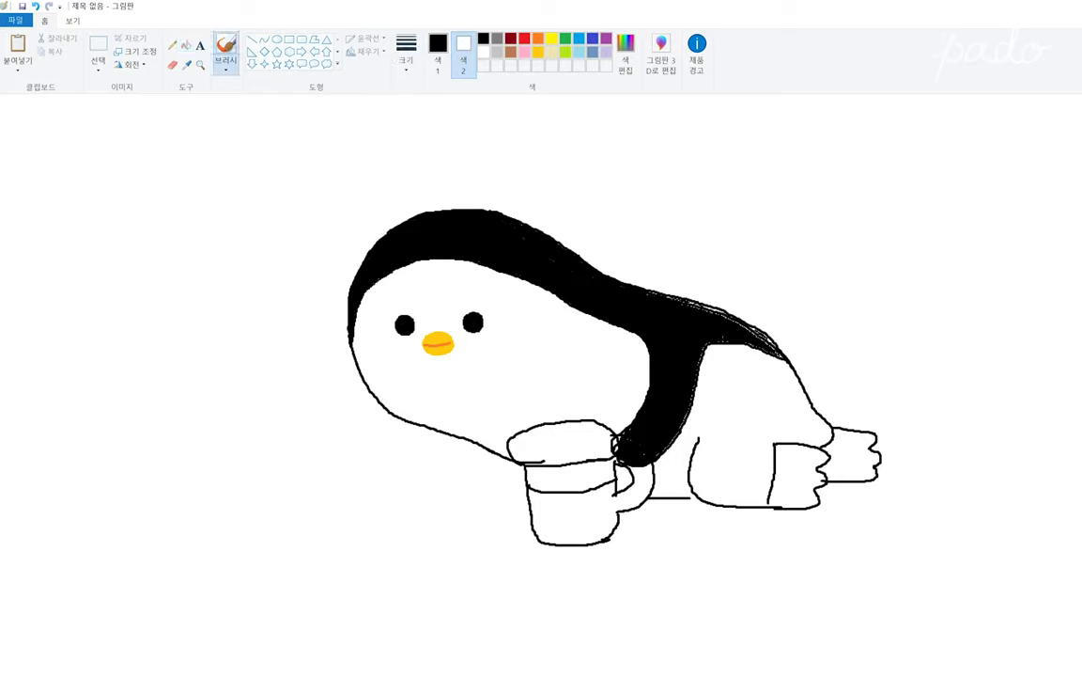
Step: Undo the scribbled back edge and brush a black left flipper
key("ctrl+z")
left_click_drag(360, 378, 479, 461)
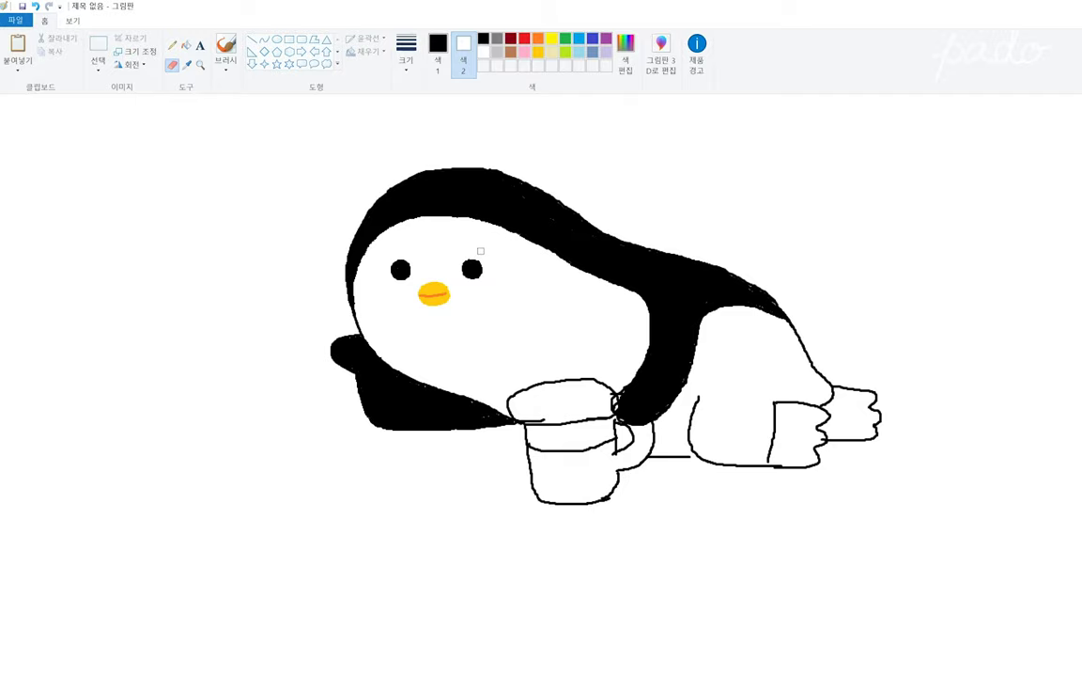
left_click(226, 45)
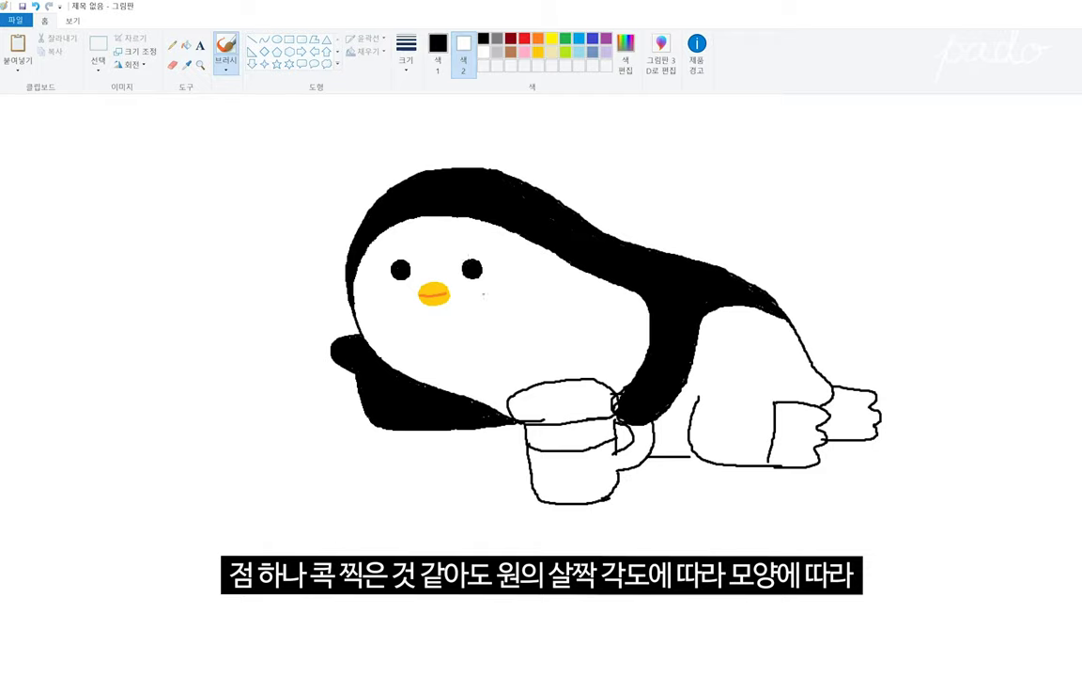
Step: Set both Color 1 and Color 2 to gold
left_click(552, 39)
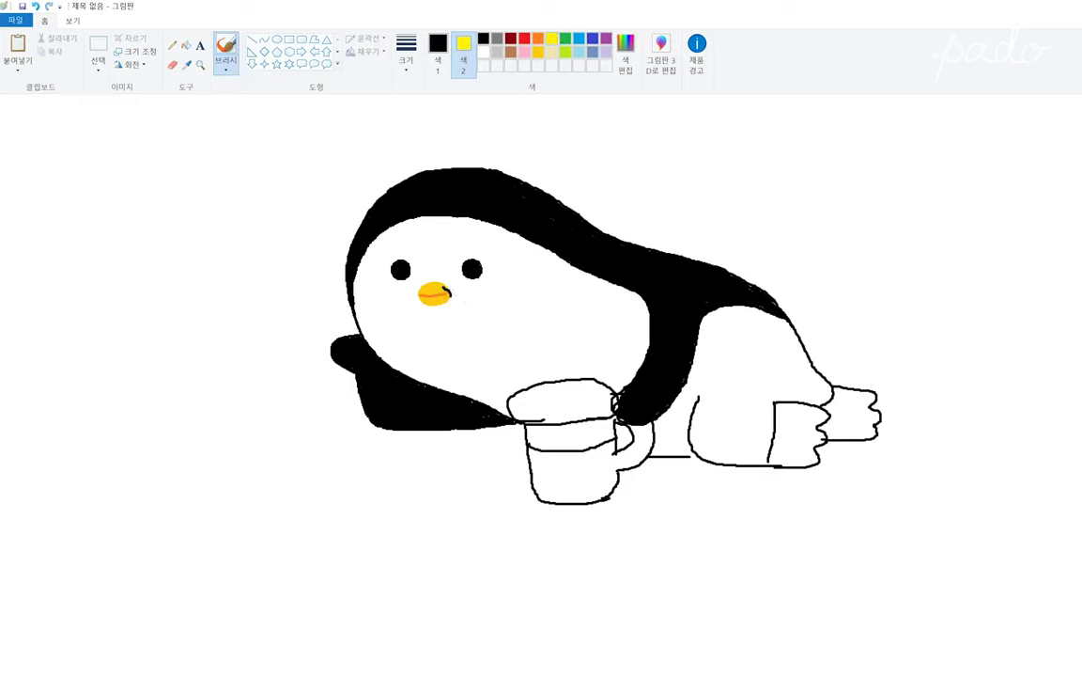
left_click(538, 52)
left_click(438, 52)
left_click(539, 53)
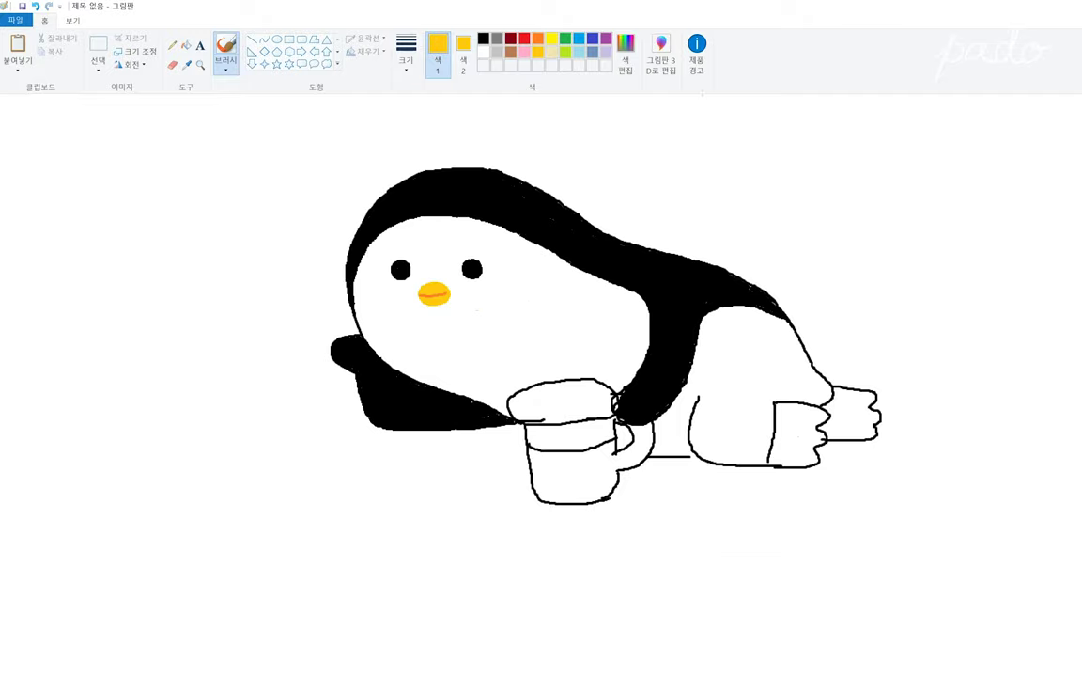
Step: Undo an accidental orange background fill, then set up the bucket with orange for the feet
left_click(538, 38)
left_click(186, 45)
left_click(803, 430)
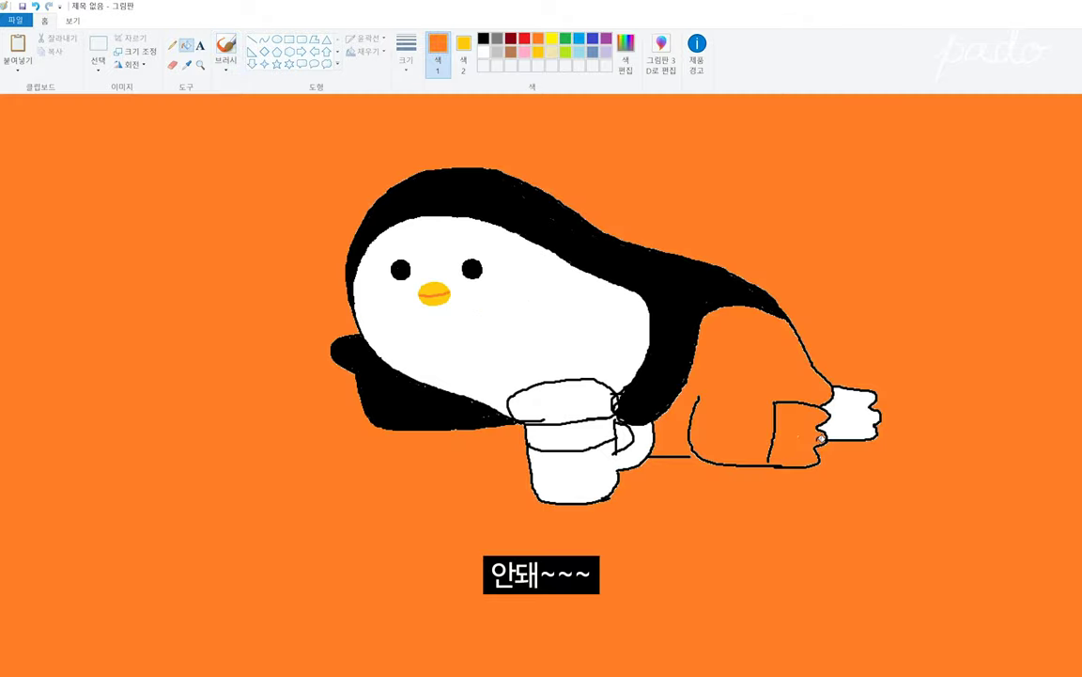
key("ctrl+z")
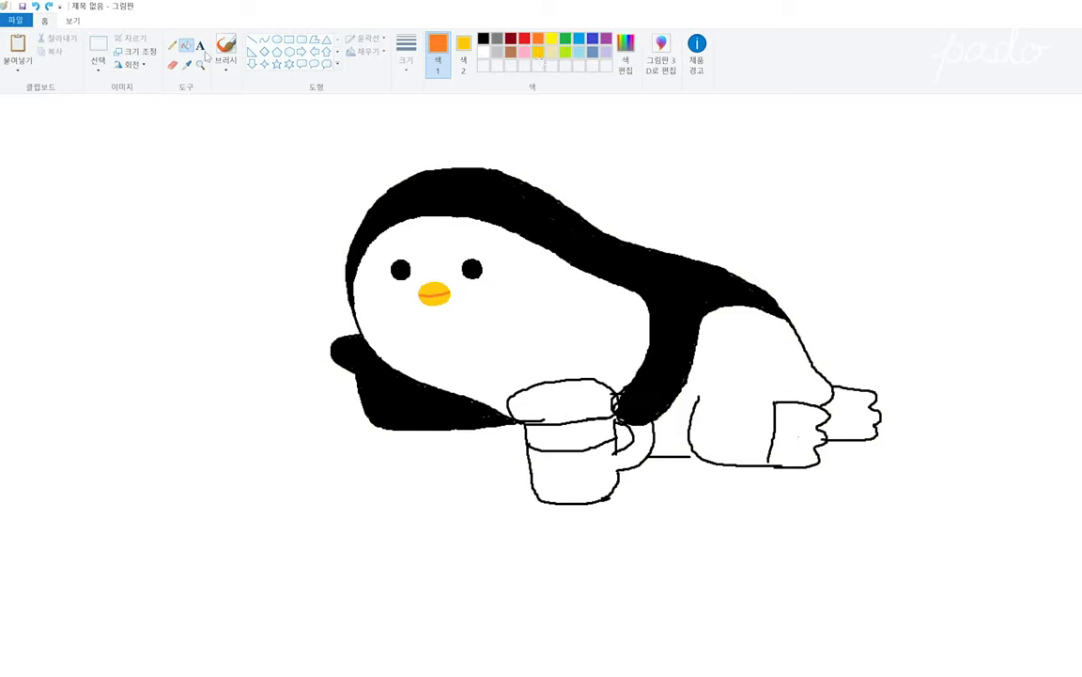
left_click(229, 52)
left_click(483, 38)
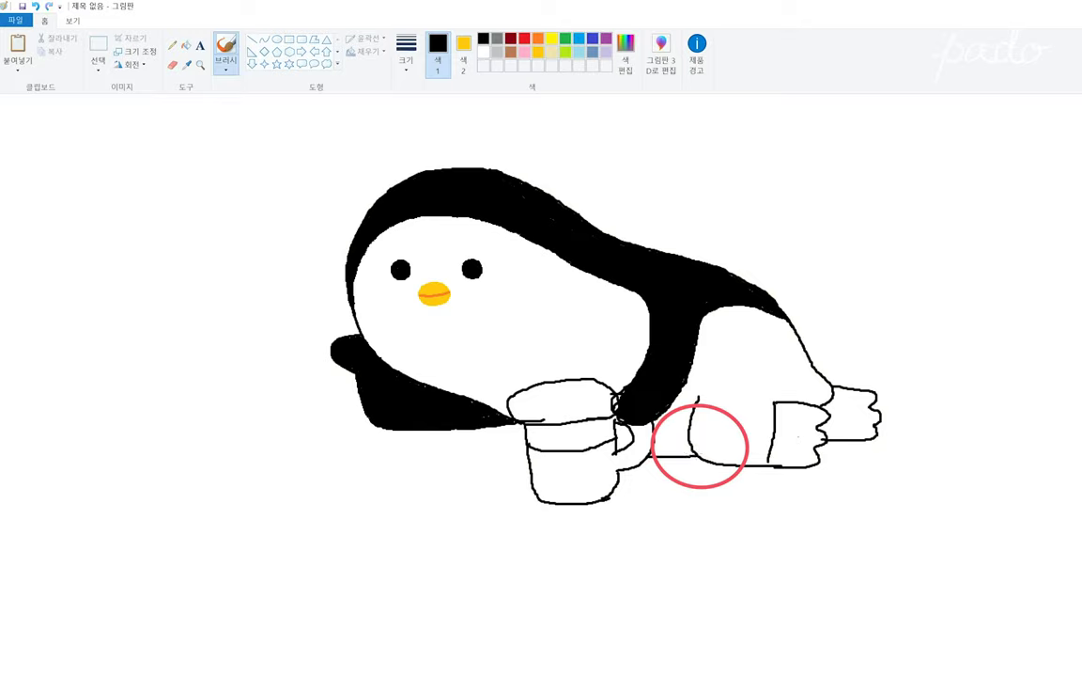
left_click(186, 45)
left_click(538, 39)
Step: Bucket-fill both feet, then recolour them golden yellow
left_click(797, 434)
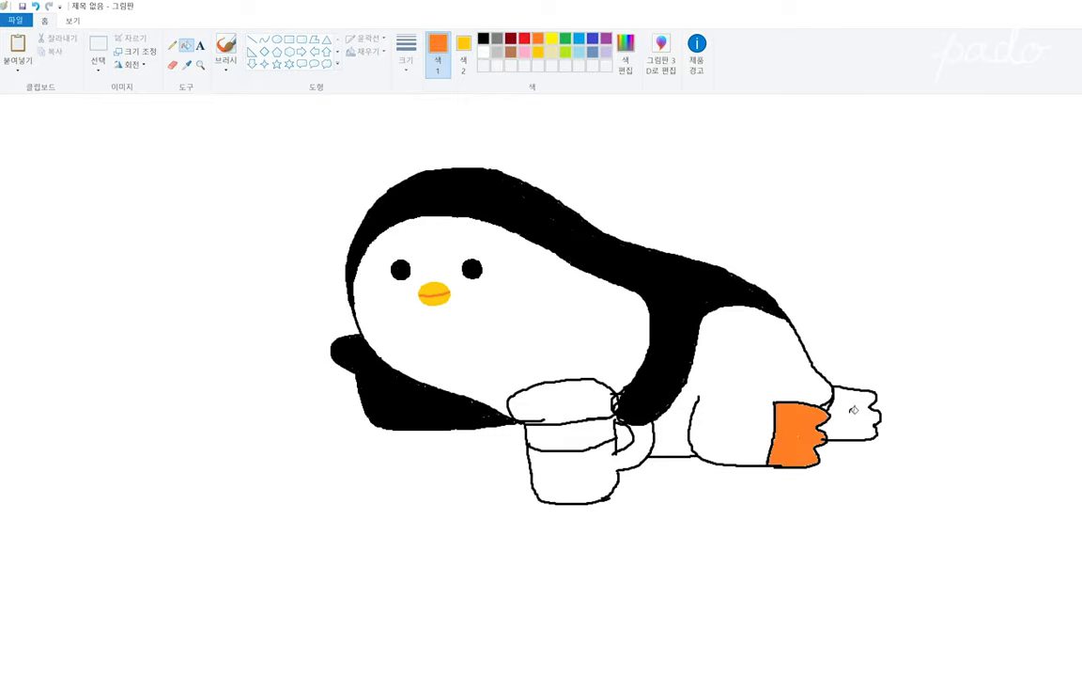
left_click(863, 415)
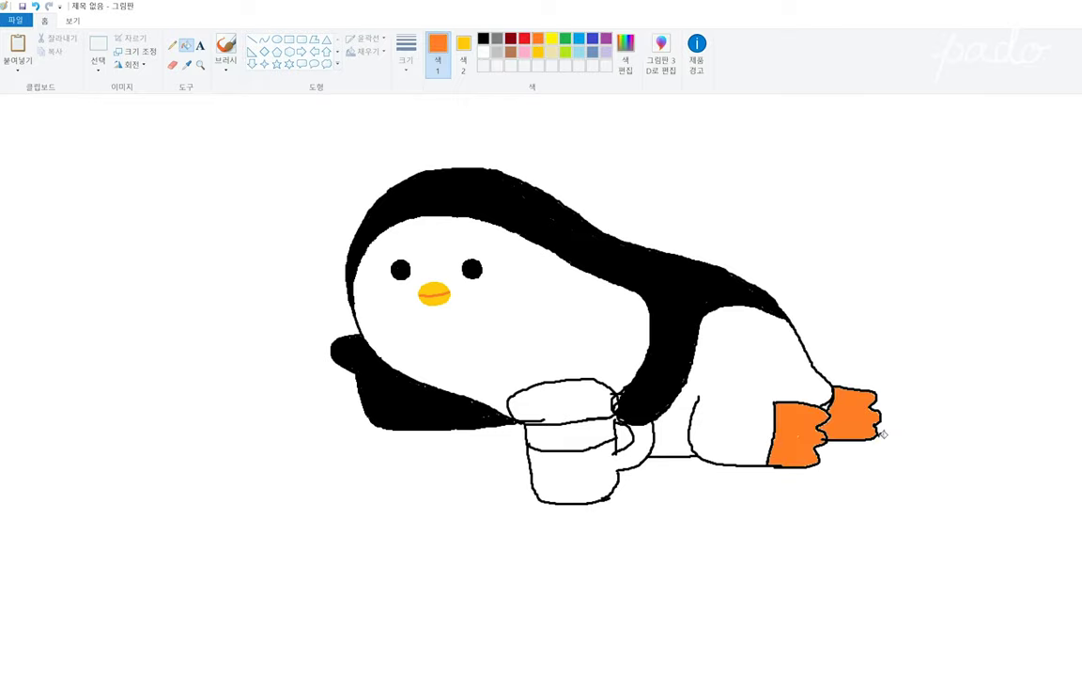
left_click(552, 38)
left_click(857, 415)
left_click(799, 437)
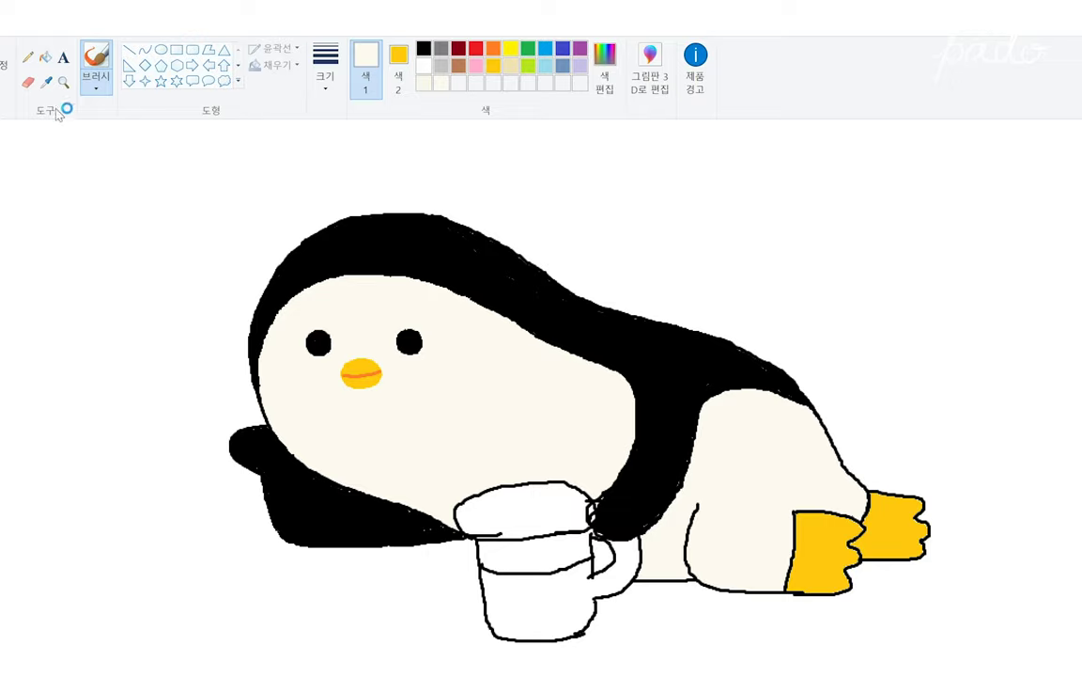
Step: Set Color 2 to white and then to black, returning to the brush
left_click(28, 82)
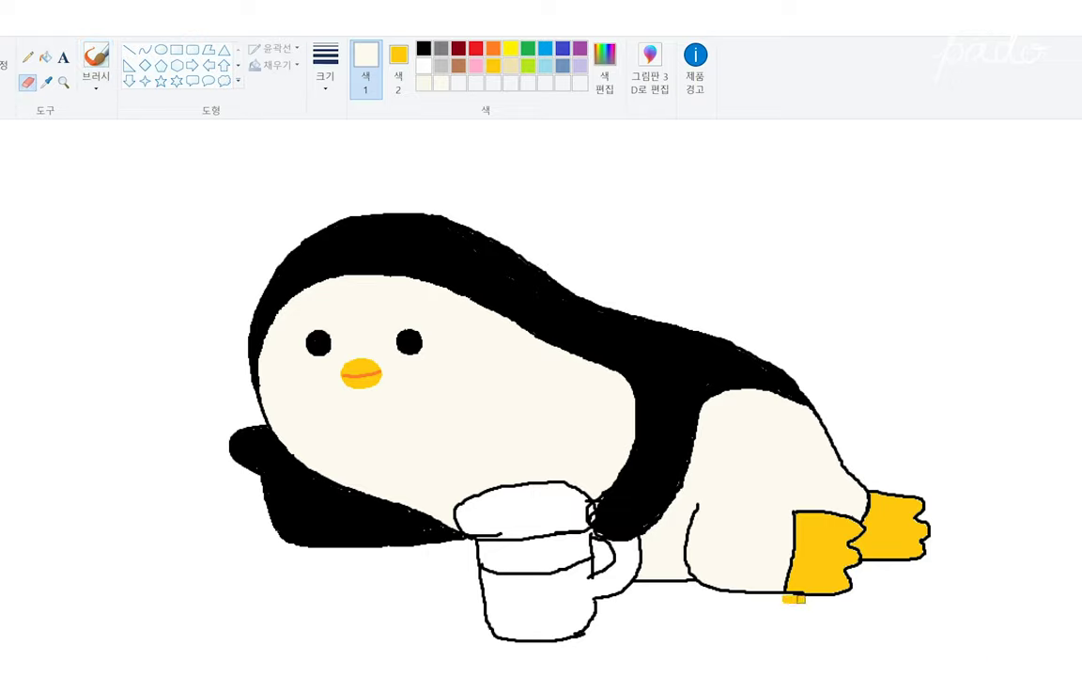
key("super")
key("super")
left_click(398, 75)
left_click(427, 66)
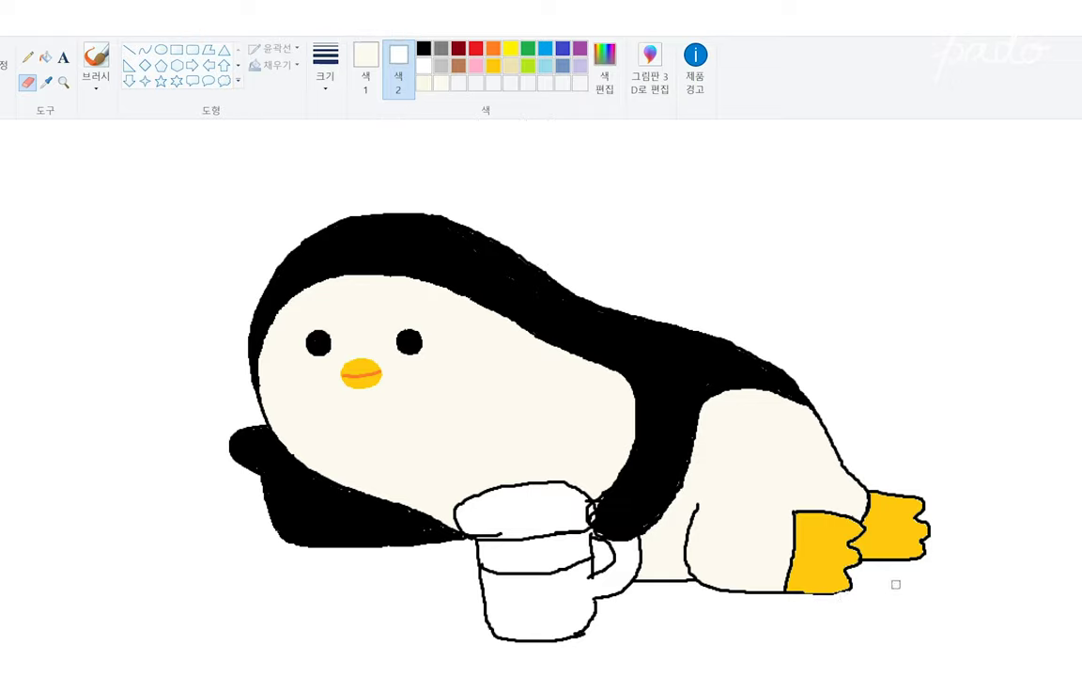
left_click(424, 50)
left_click(96, 61)
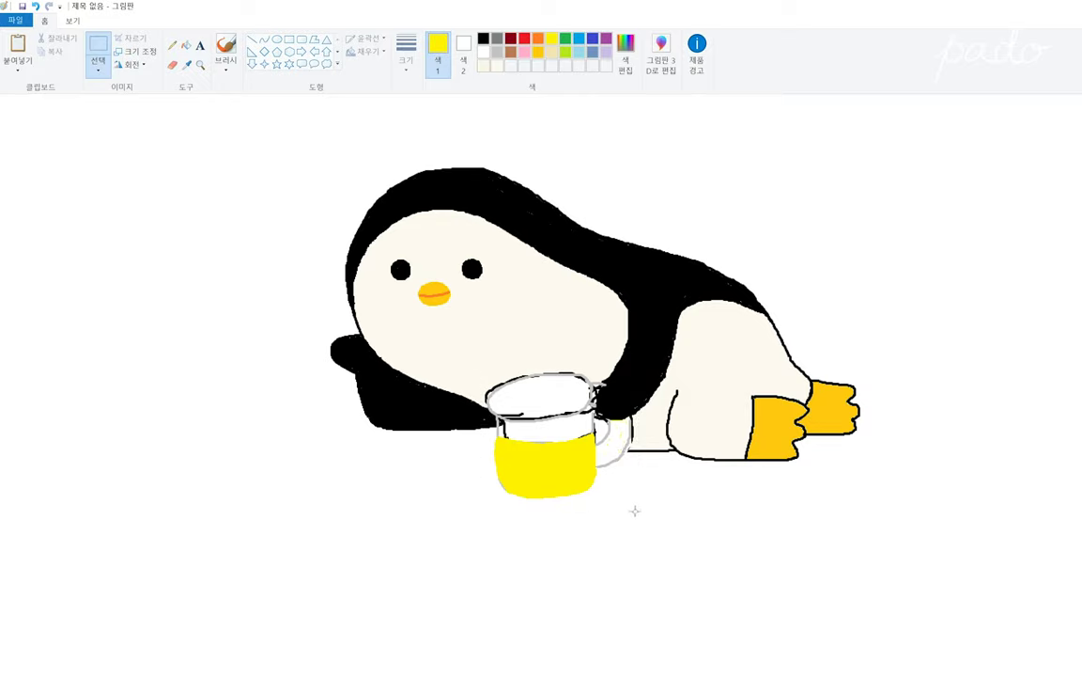
Step: Rectangle-select the beer mug and move it up about 20 px
left_click_drag(640, 523, 473, 321)
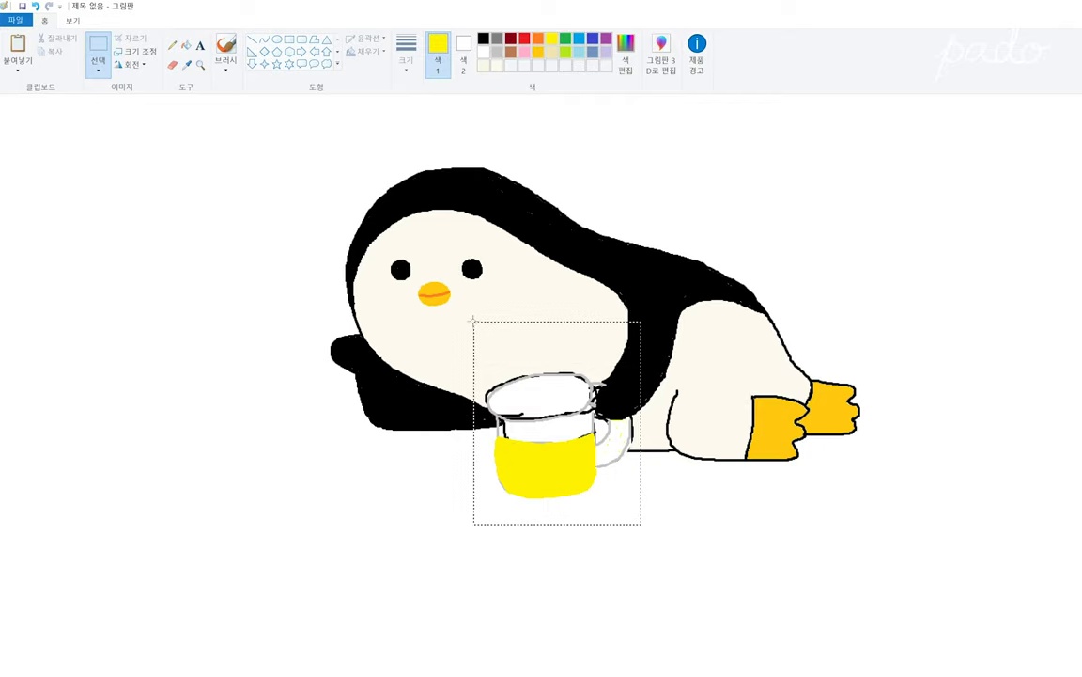
mouse_move(545, 409)
left_mouse_down()
mouse_move(544, 373)
mouse_move(544, 387)
left_mouse_up()
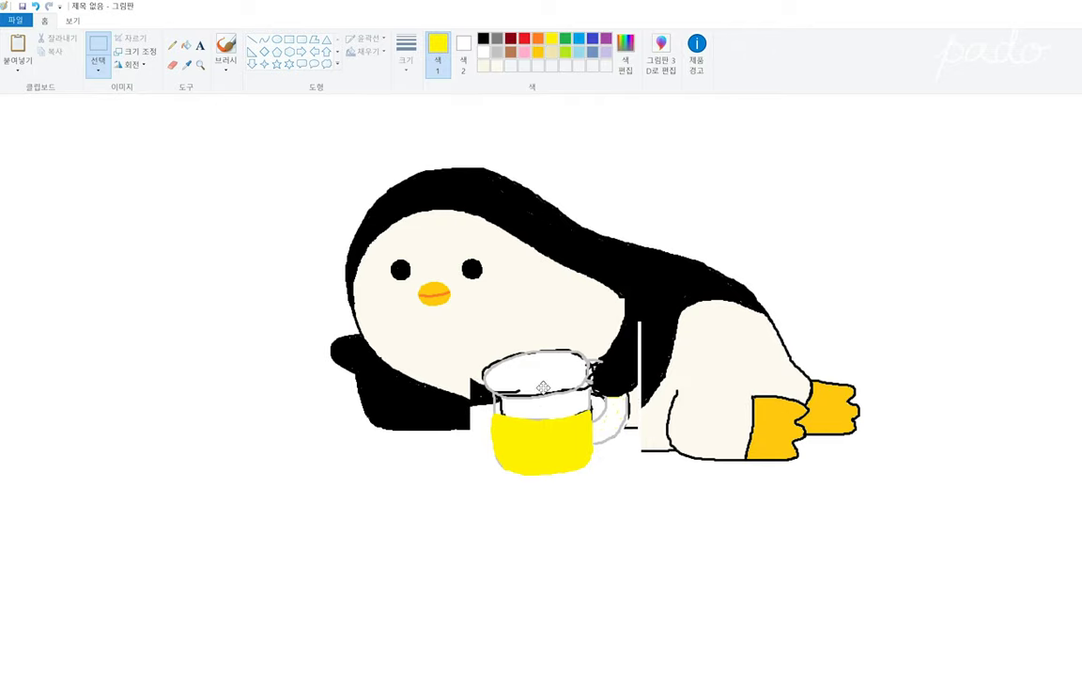
left_click(226, 47)
left_click(483, 52)
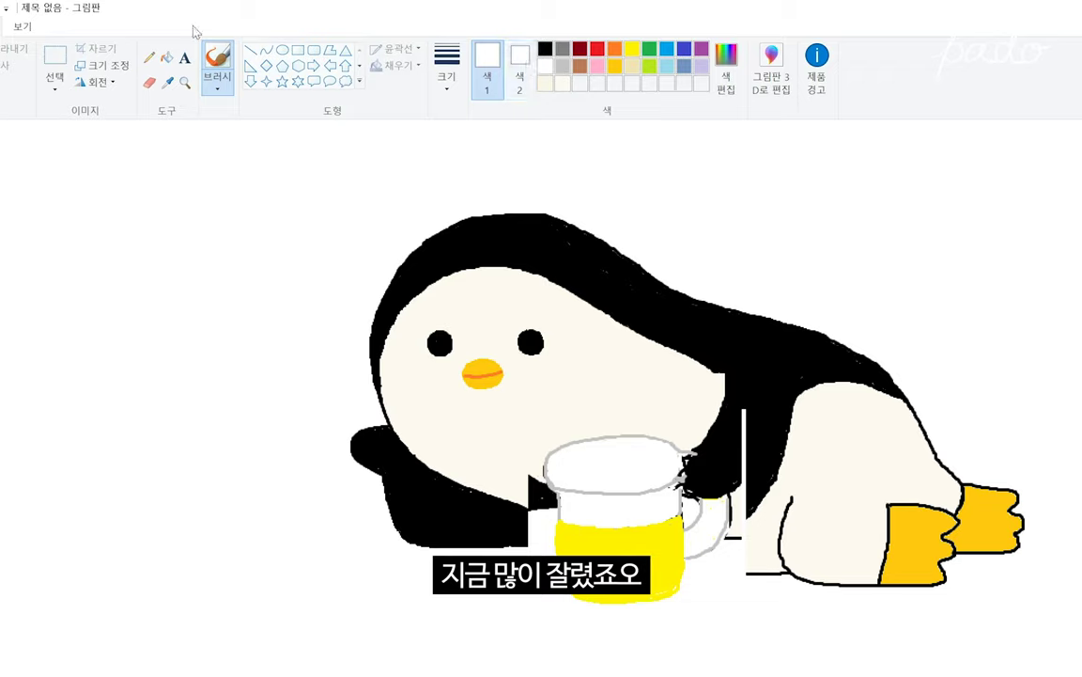
Step: Free-form select the left flipper and drag it up and slightly left
left_click(54, 90)
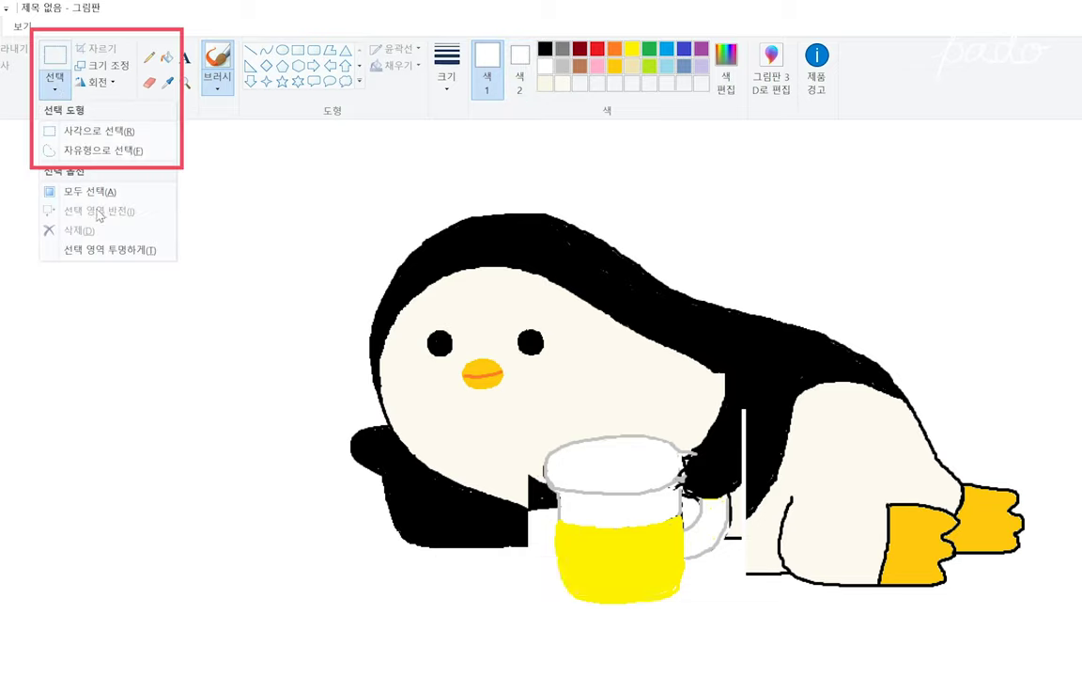
left_click(97, 143)
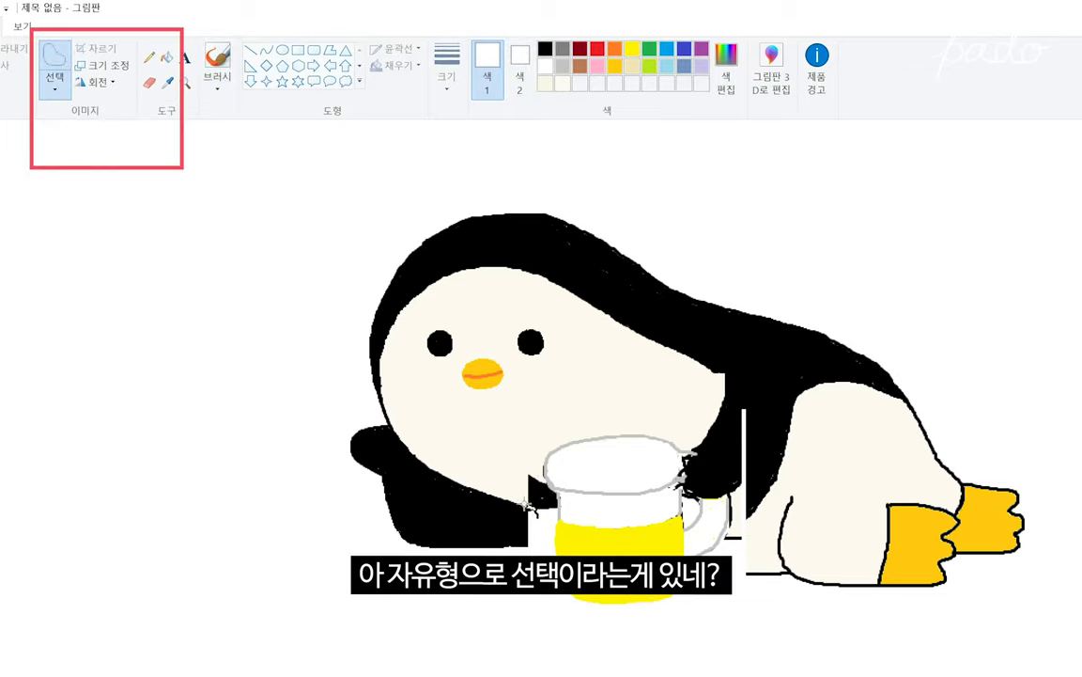
mouse_move(537, 504)
left_mouse_down()
mouse_move(404, 430)
mouse_move(482, 474)
left_mouse_up()
mouse_move(512, 571)
left_mouse_down()
mouse_move(504, 543)
mouse_move(543, 554)
mouse_move(532, 551)
left_mouse_up()
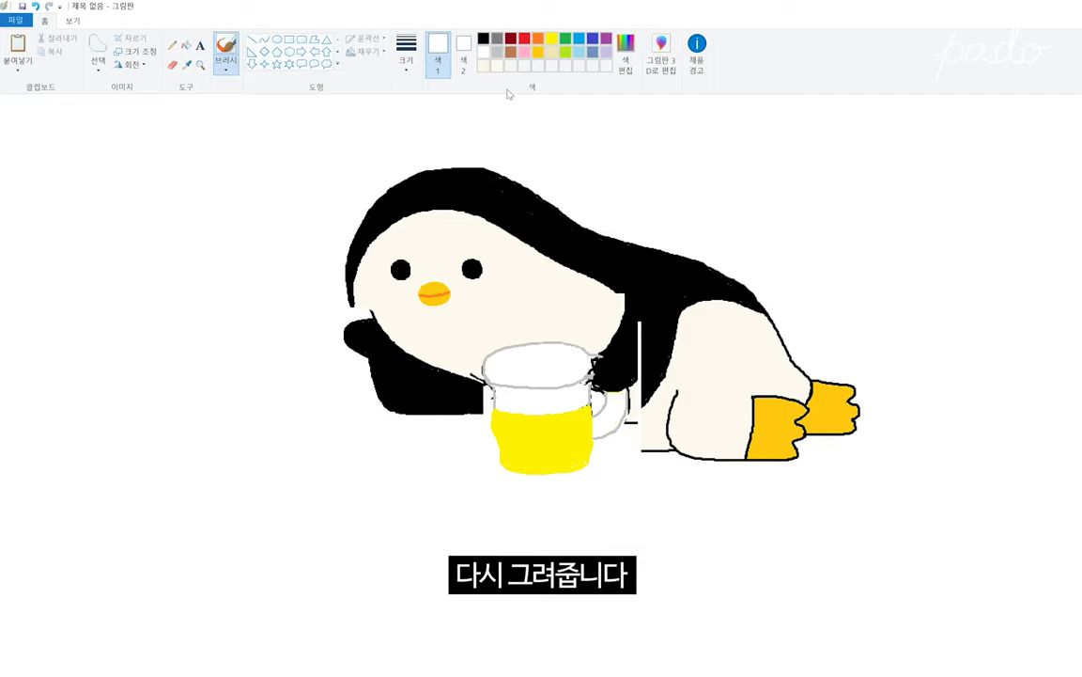
Step: Return to black and undo stray strokes until the penguin's side outline is unbroken
left_click(483, 39)
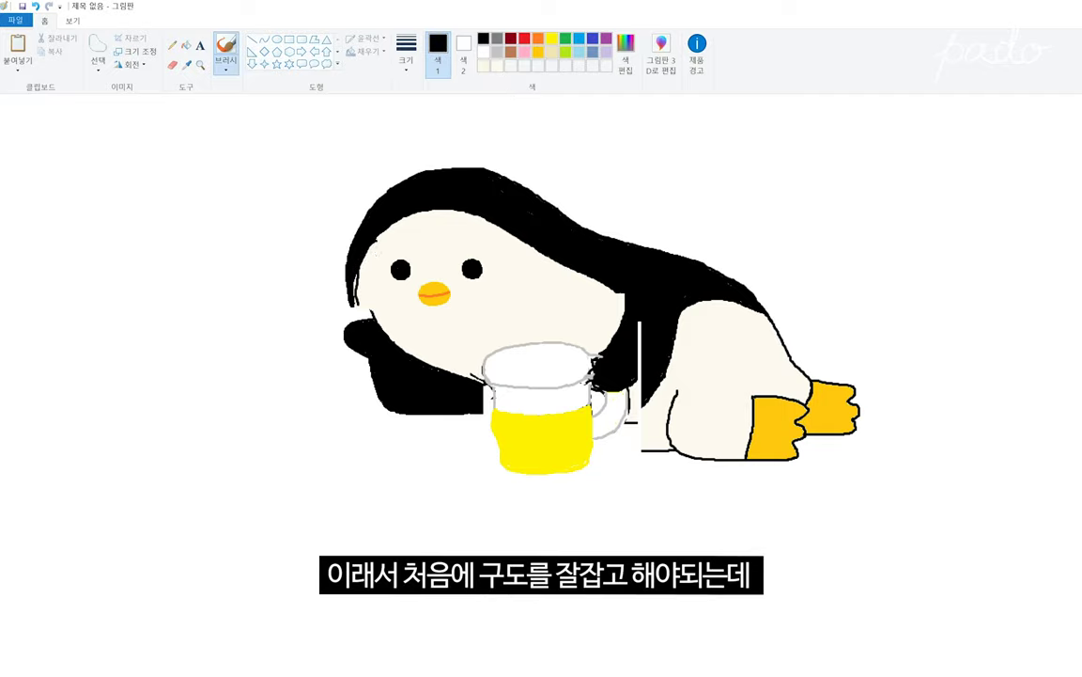
key("ctrl+z")
left_click_drag(329, 220, 331, 287)
key("ctrl+z")
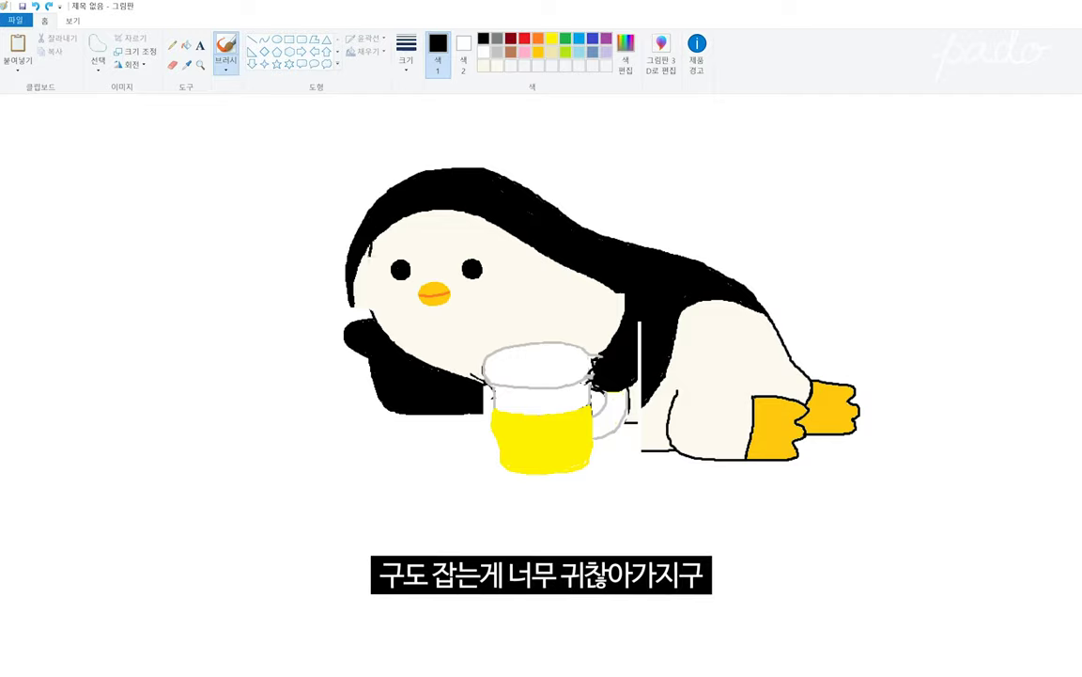
key("ctrl+z")
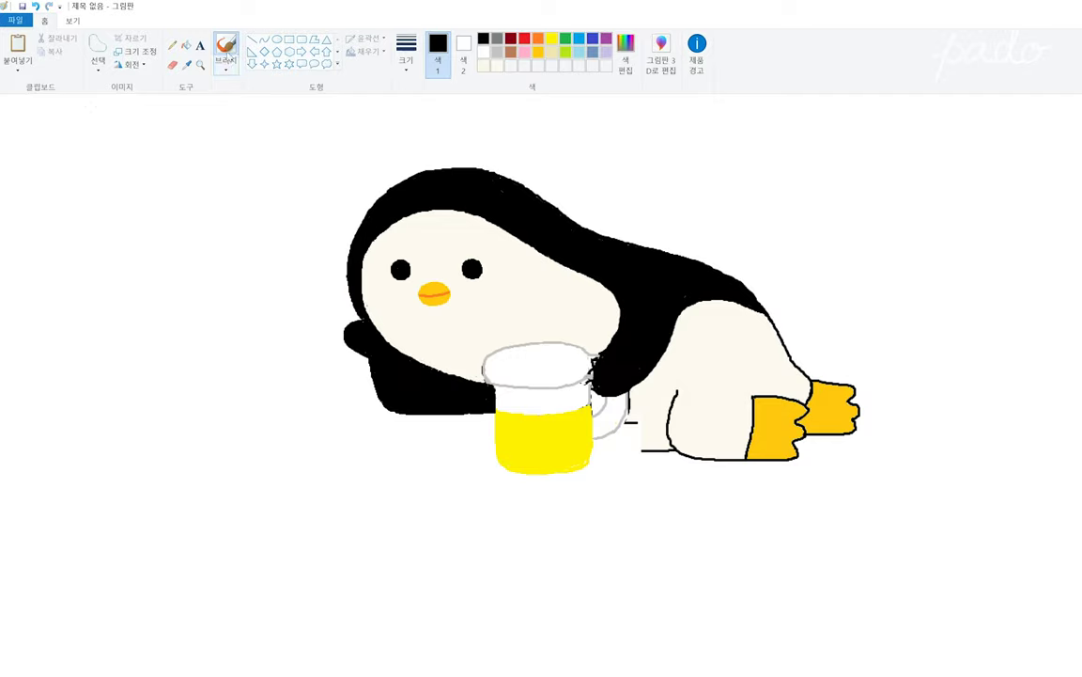
Step: Free-form select the belly and rear foot, shift them up-left, and undo the last beer brush mark
left_click(98, 51)
mouse_move(862, 373)
left_mouse_down()
mouse_move(637, 439)
mouse_move(835, 366)
left_mouse_up()
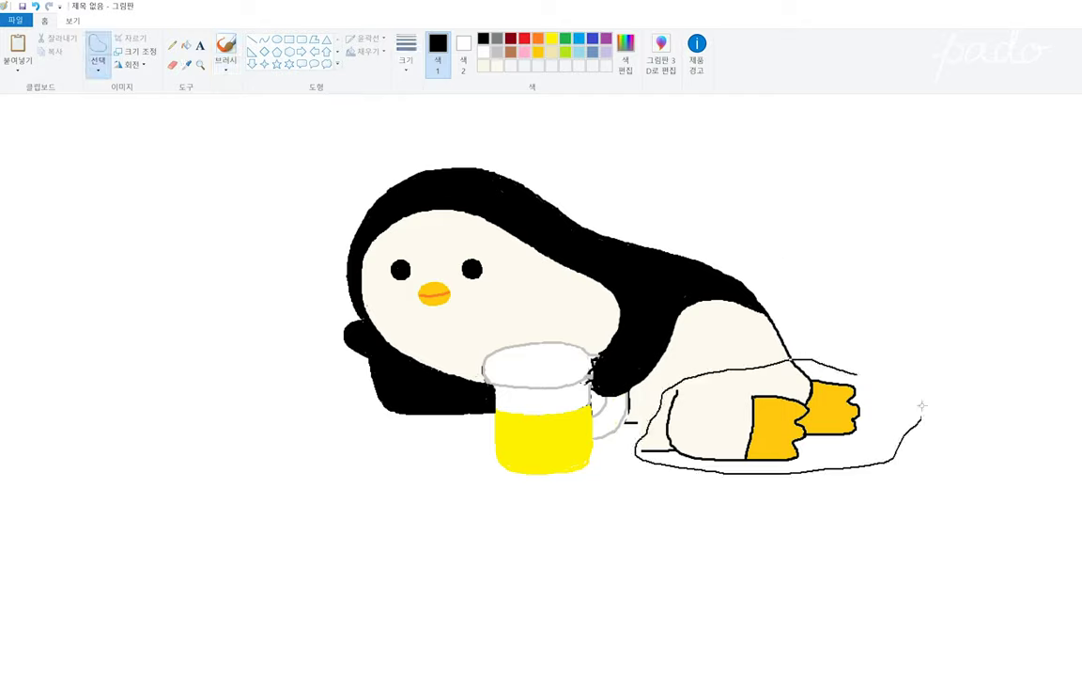
left_click_drag(829, 425, 817, 396)
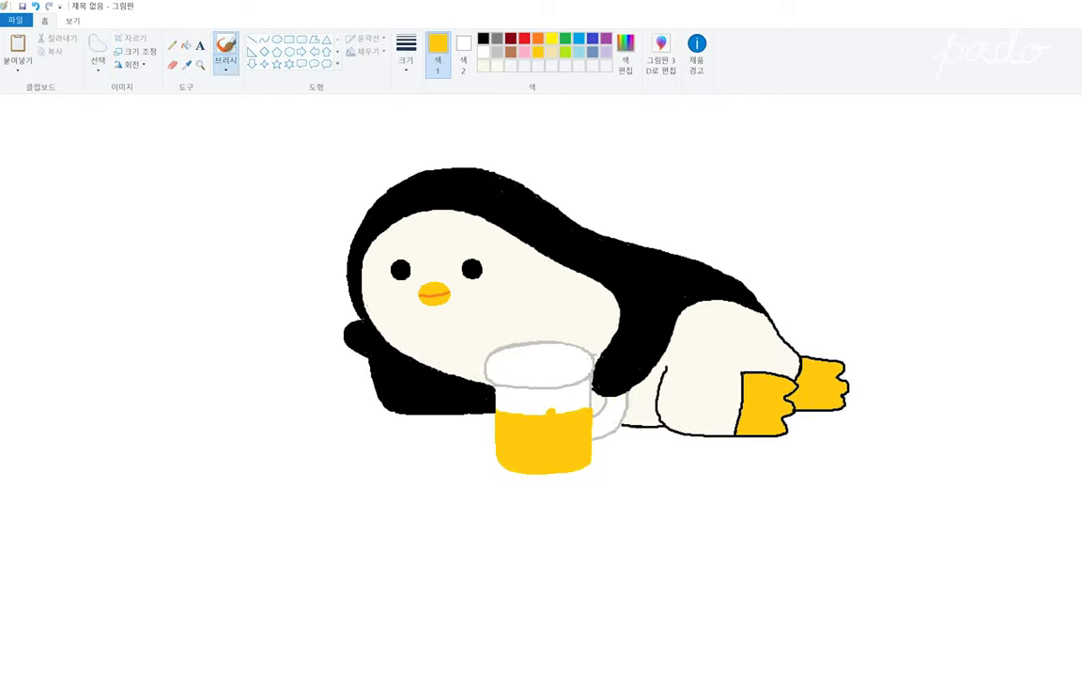
key("ctrl+z")
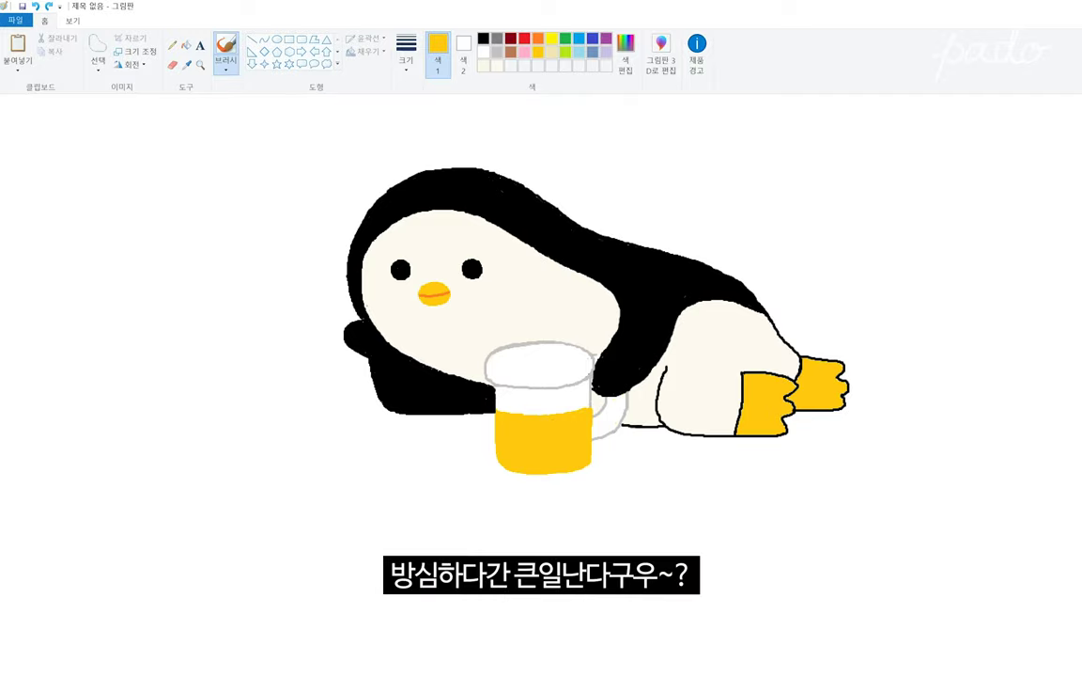
Step: Use the second-thinnest brush to paint a white foam top, then erase stray marks around the mug
left_click(406, 52)
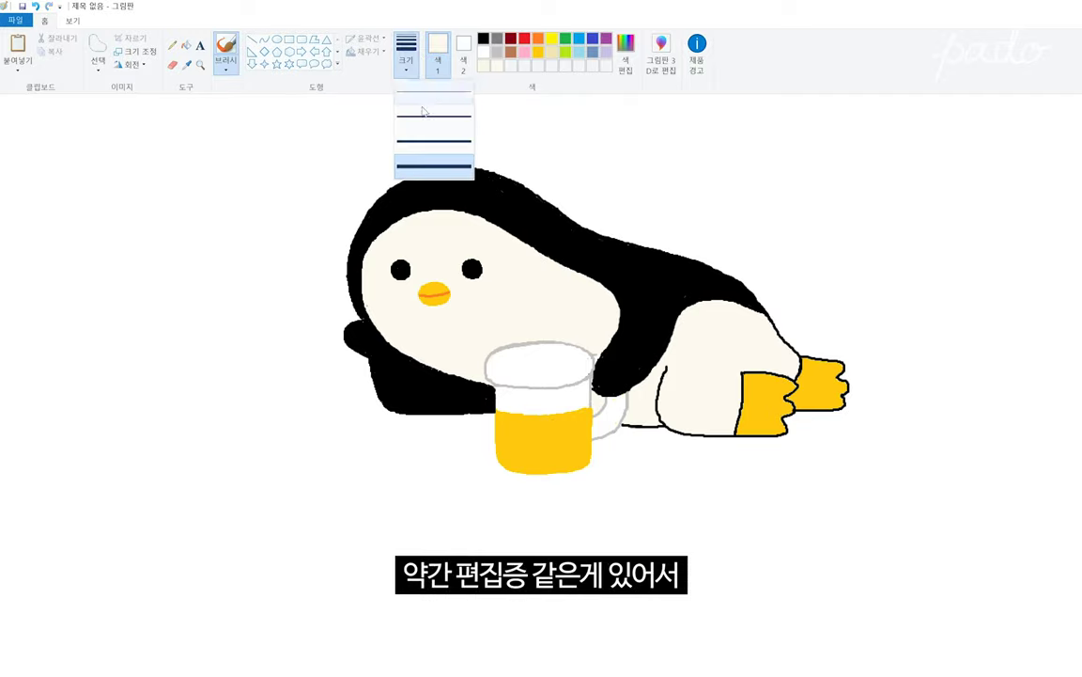
left_click(430, 119)
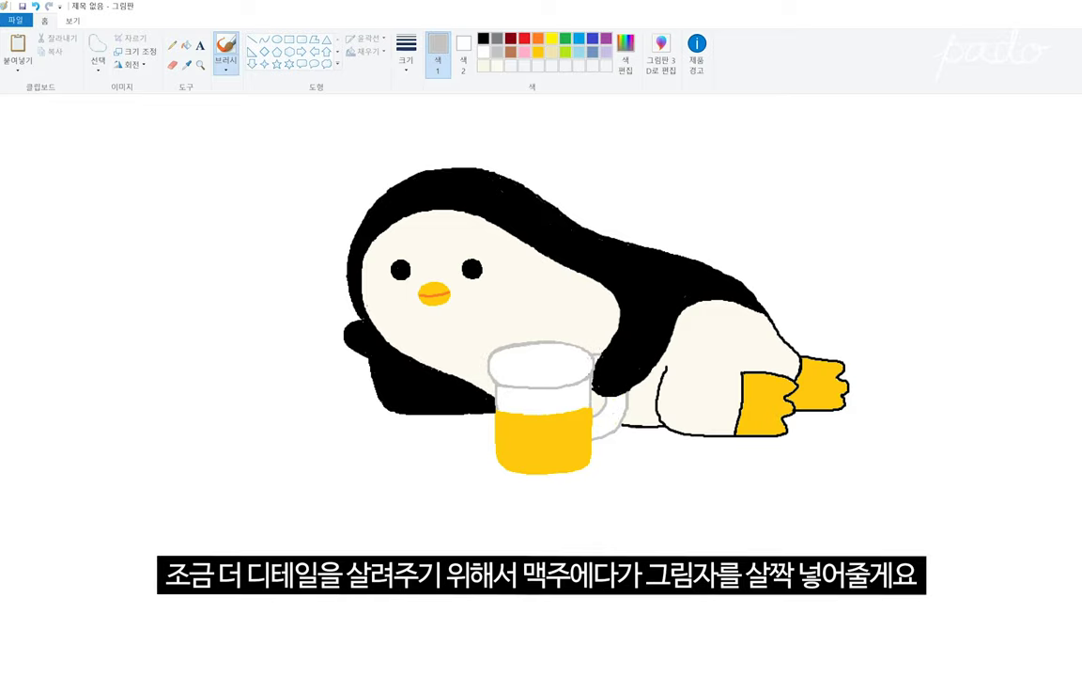
left_click(483, 51)
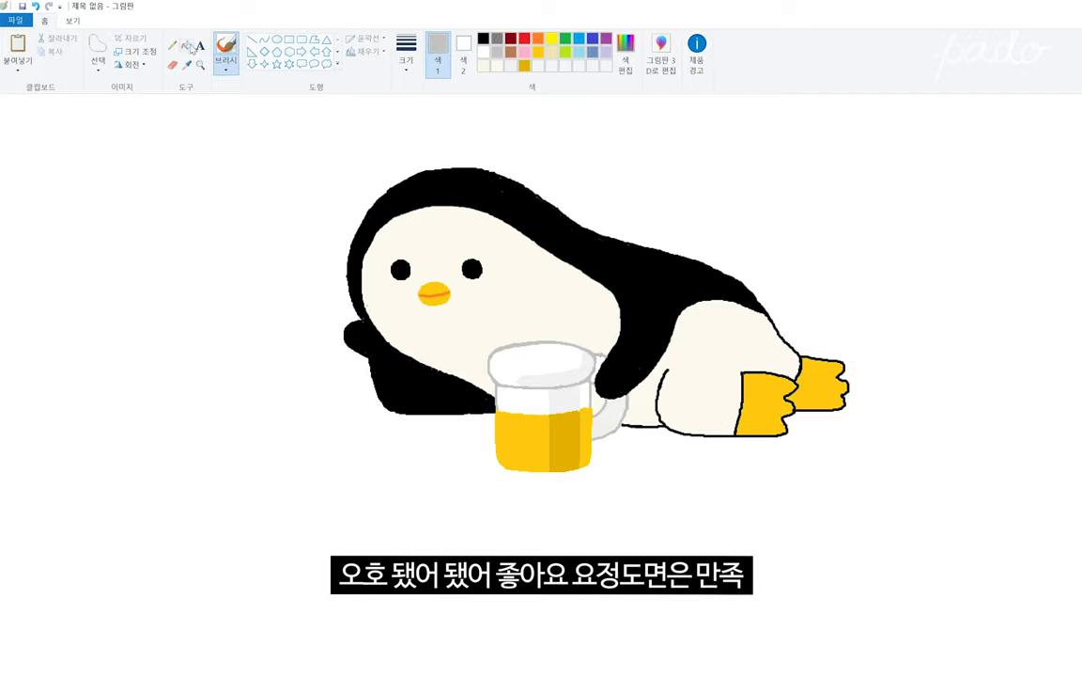
left_click(172, 65)
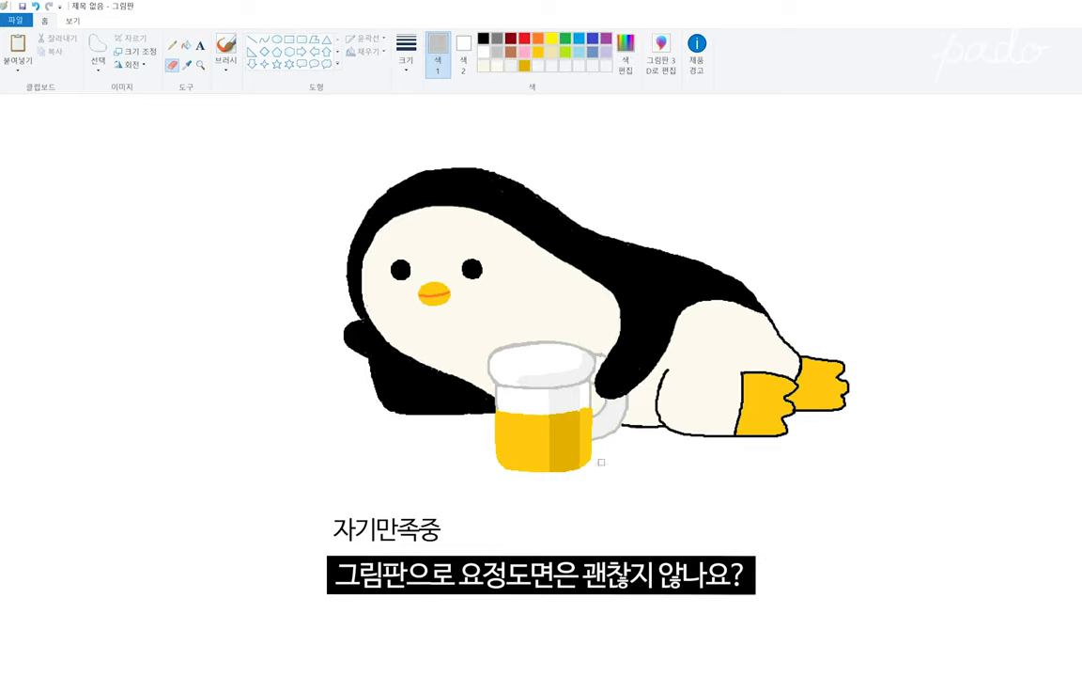
left_click(483, 66)
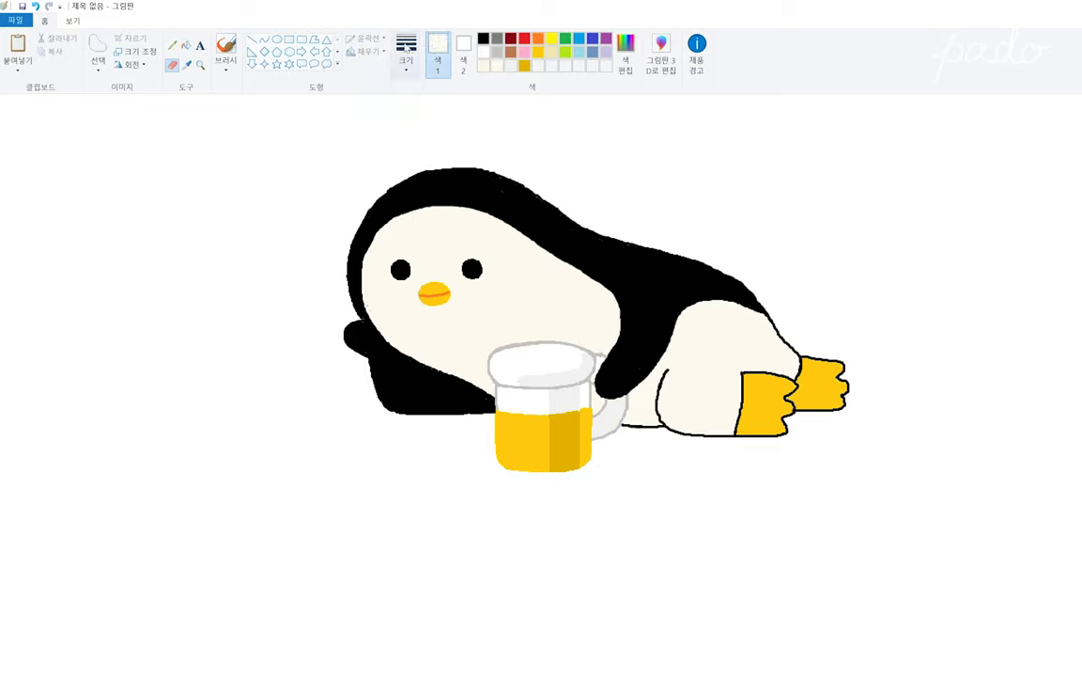
Step: Select the eyes and beak and nudge them slightly up and right
left_click(225, 47)
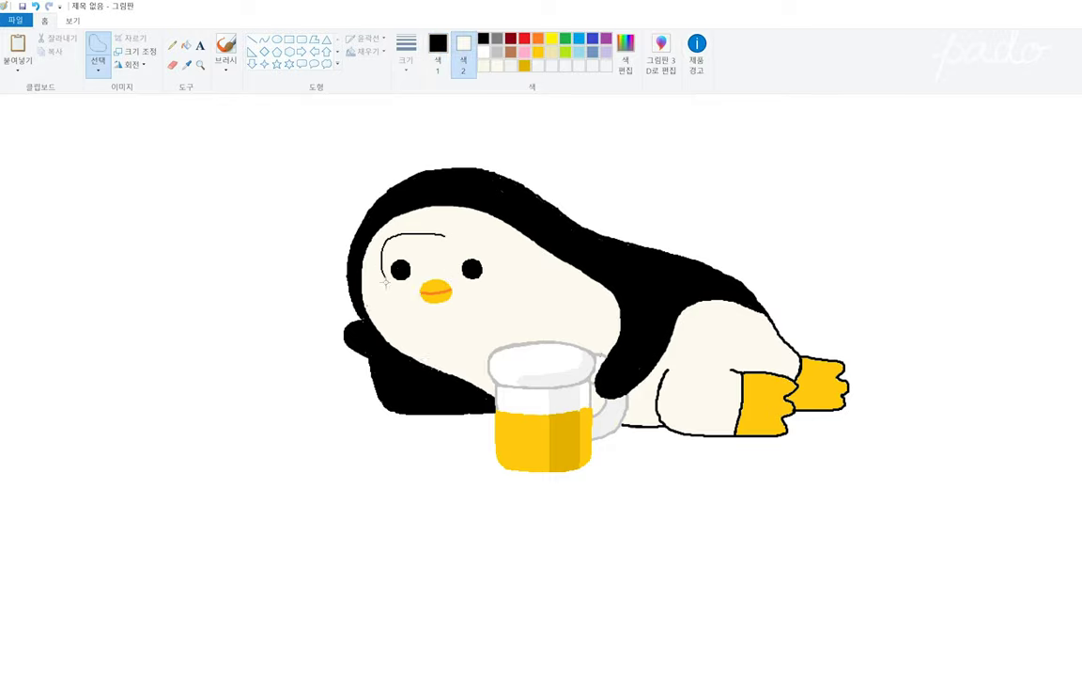
mouse_move(387, 215)
left_mouse_down()
mouse_move(517, 311)
mouse_move(506, 270)
left_mouse_up()
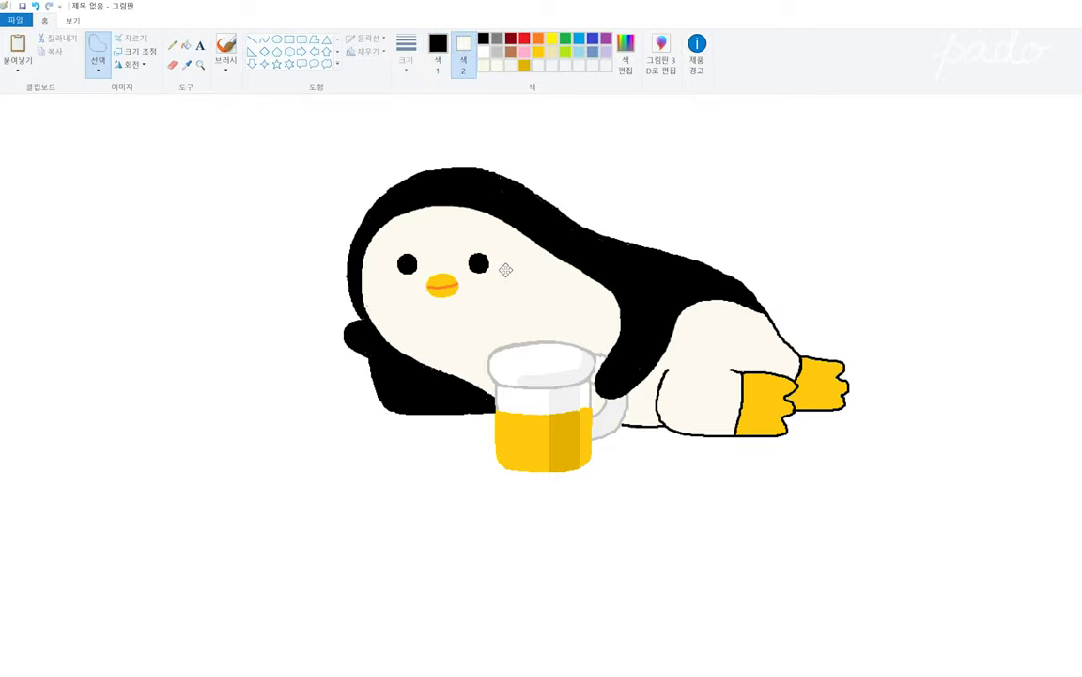
left_click_drag(386, 229, 526, 309)
left_click(542, 343)
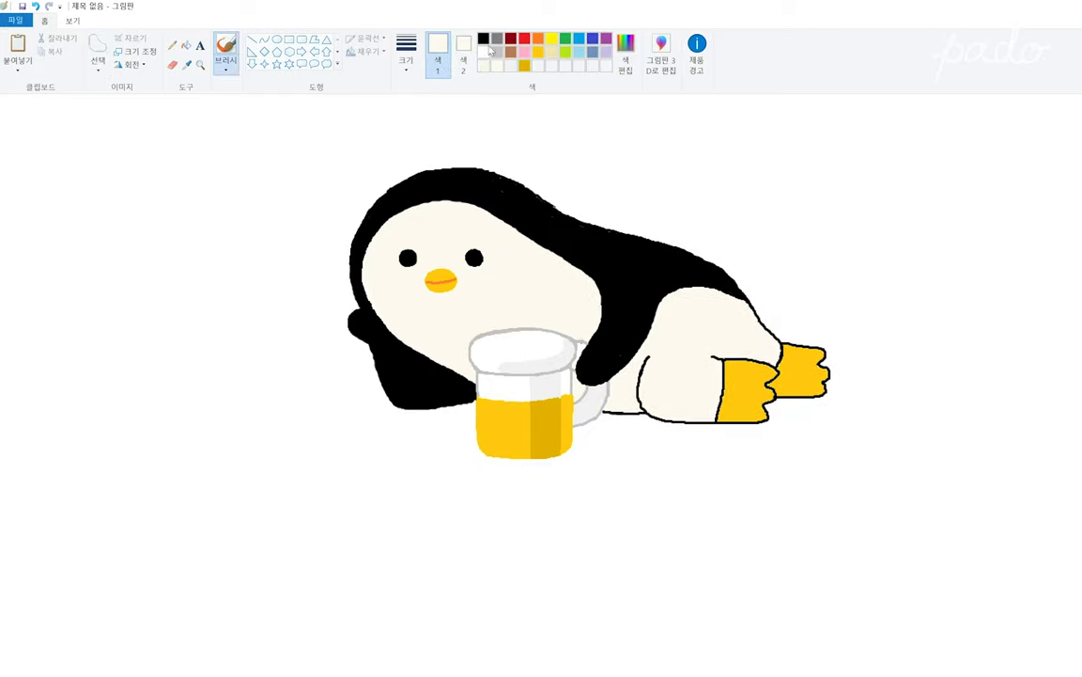
Step: Paint the beak's mouth line and tuck the rear foot closer to the leg, undoing then redoing the move
left_click(483, 38)
left_click(497, 52)
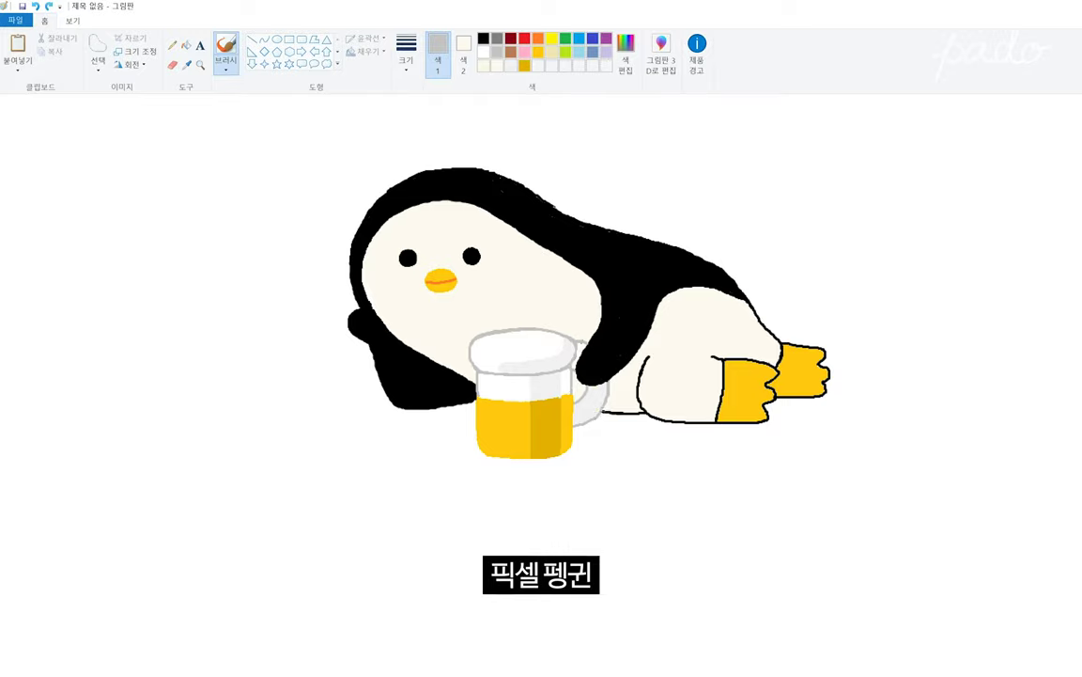
mouse_move(804, 327)
left_mouse_down()
mouse_move(831, 321)
mouse_move(780, 337)
mouse_move(778, 369)
left_mouse_up()
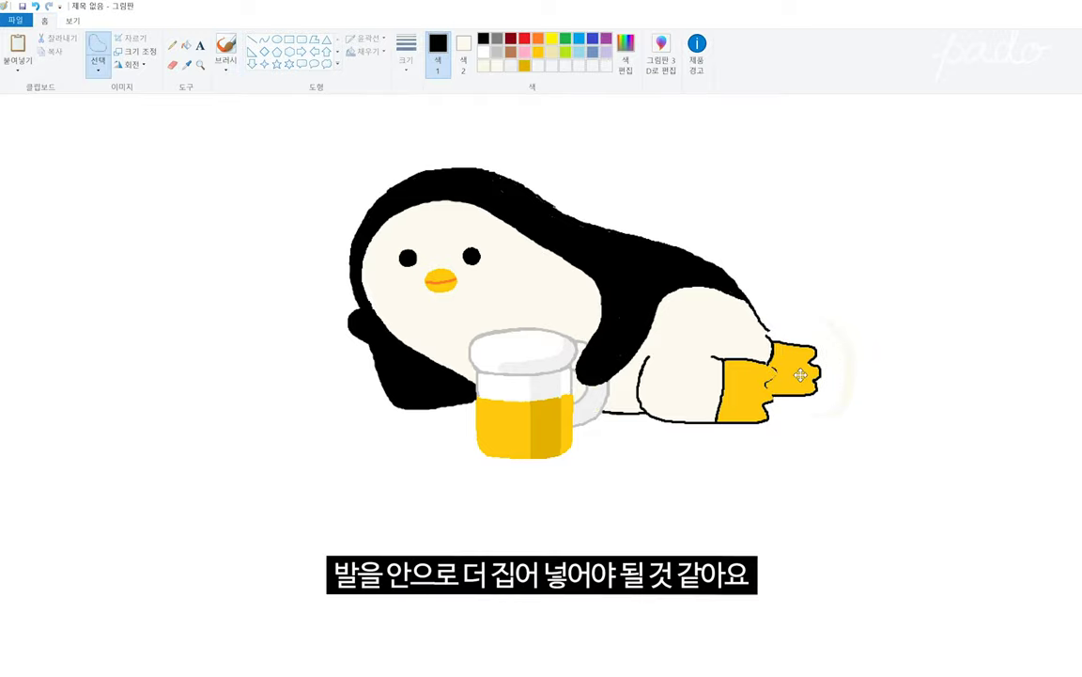
left_click(842, 315)
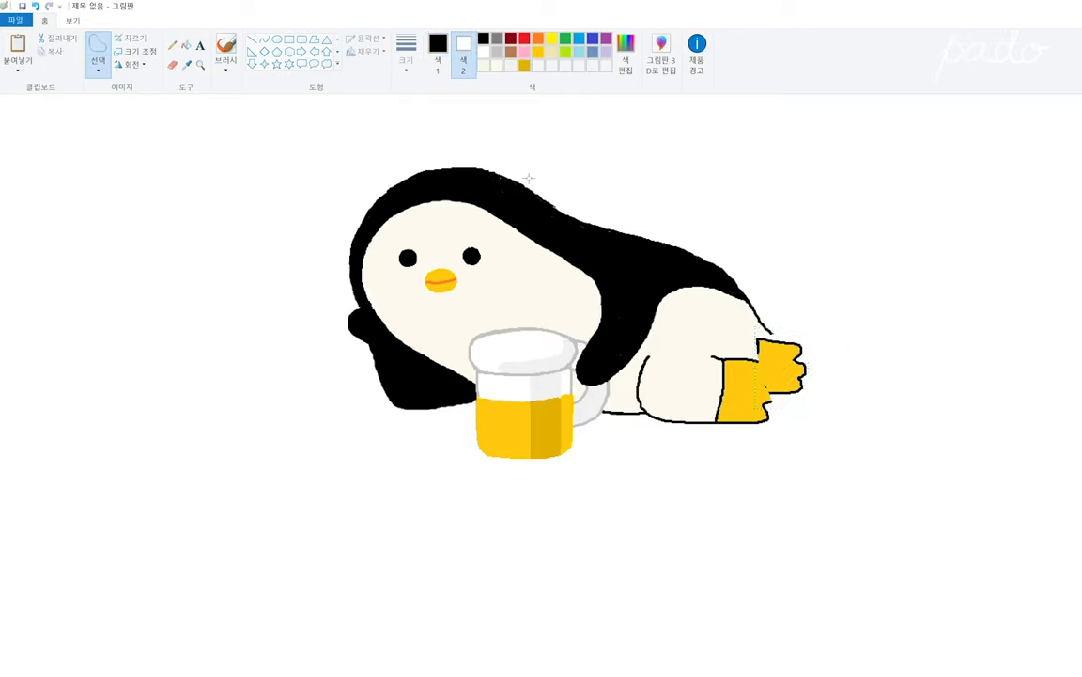
left_click(482, 39)
key("ctrl+z")
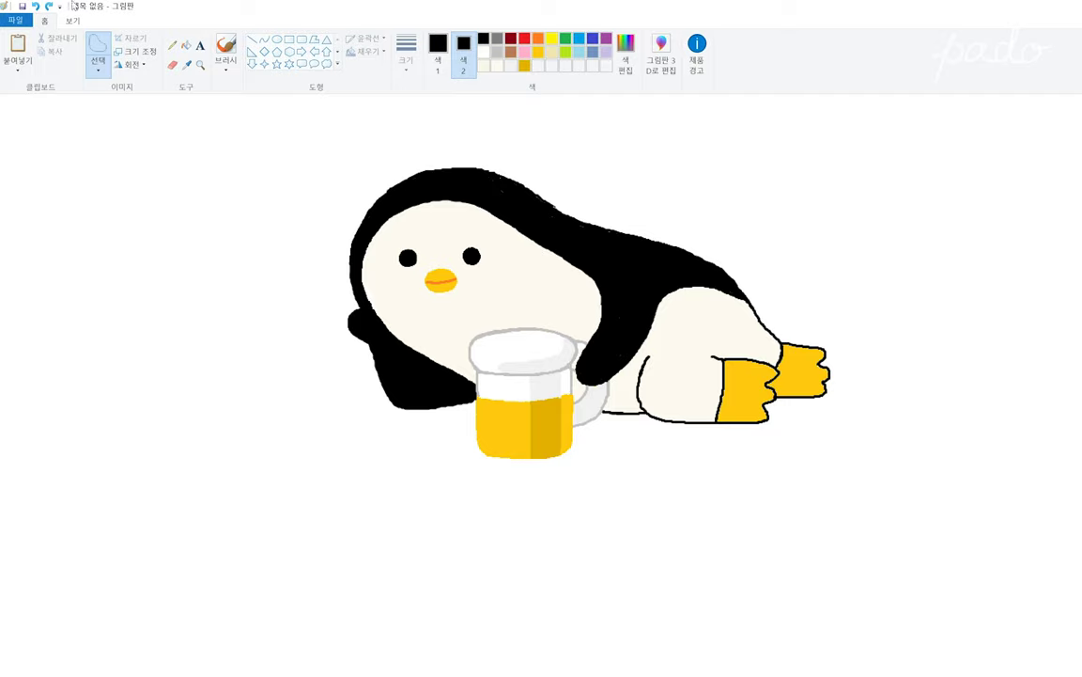
left_click(47, 7)
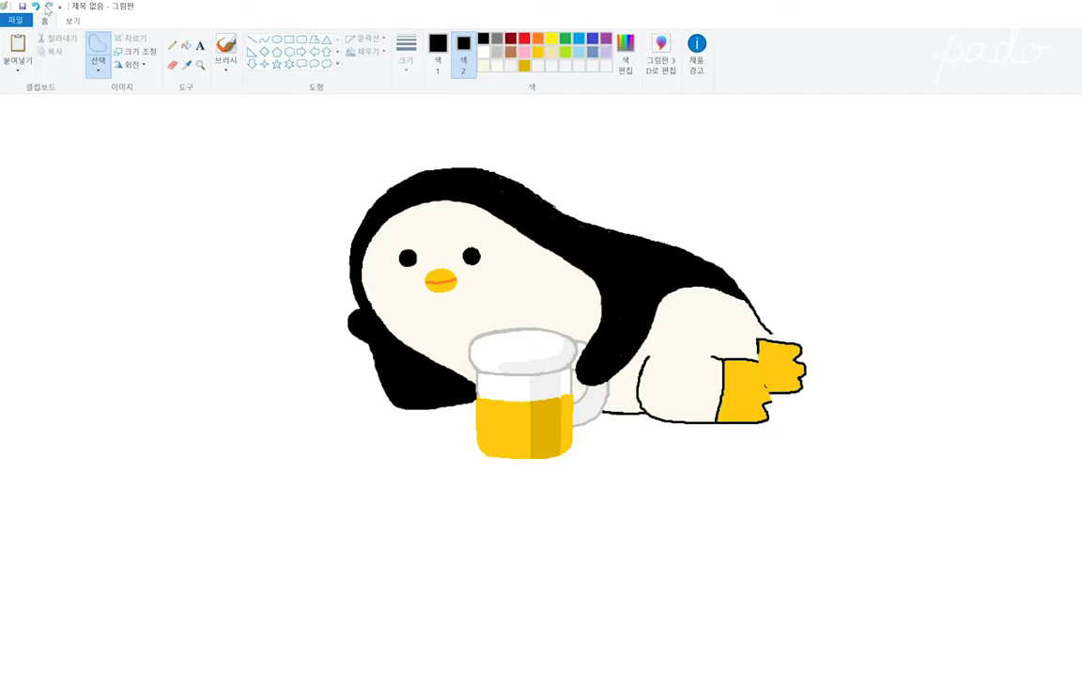
left_click(225, 49)
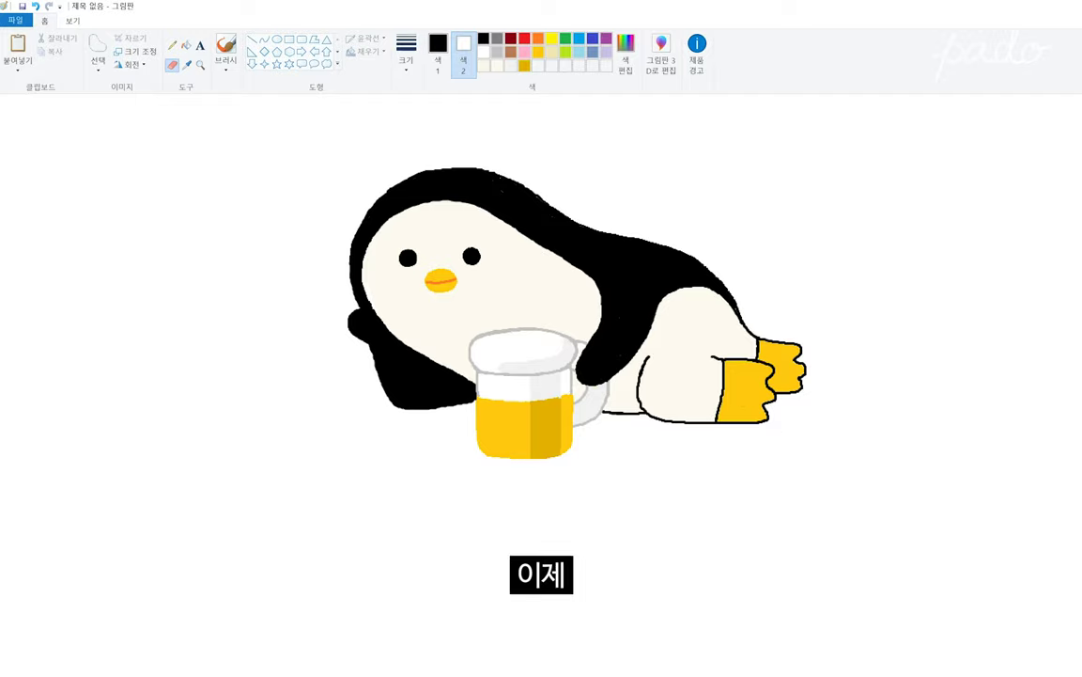
left_click(483, 40)
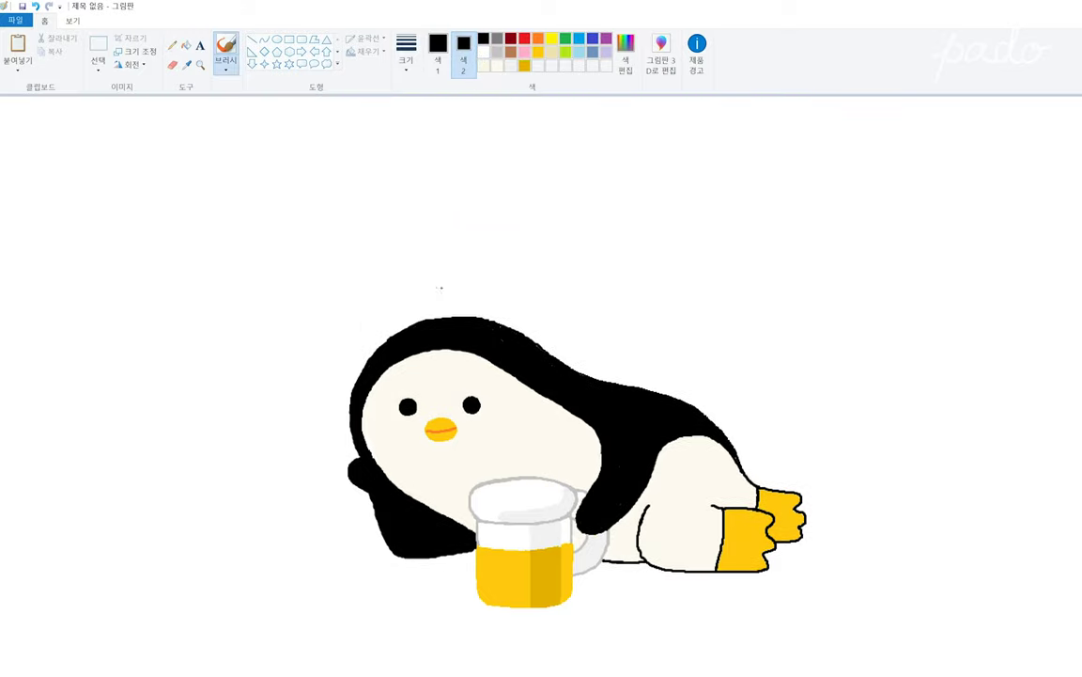
Step: Hand-write ペンギン above the penguin with the brush, adding the voicing marks on ギ
mouse_move(441, 289)
left_mouse_down()
mouse_move(470, 288)
mouse_move(461, 273)
mouse_move(530, 287)
mouse_move(534, 277)
left_mouse_up()
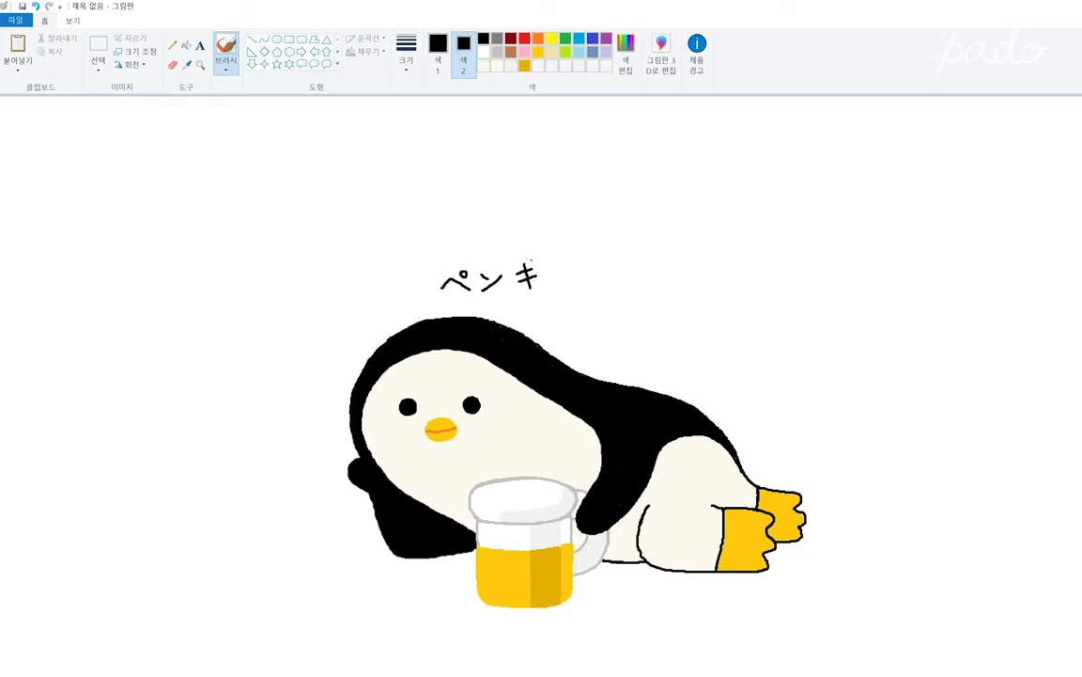
left_click_drag(531, 258, 533, 266)
left_click_drag(536, 257, 538, 266)
left_click_drag(550, 267, 568, 270)
Step: Select the ペンギン lettering and move it up and to the left
left_click(98, 49)
left_click_drag(427, 246, 583, 299)
left_click_drag(564, 281, 502, 269)
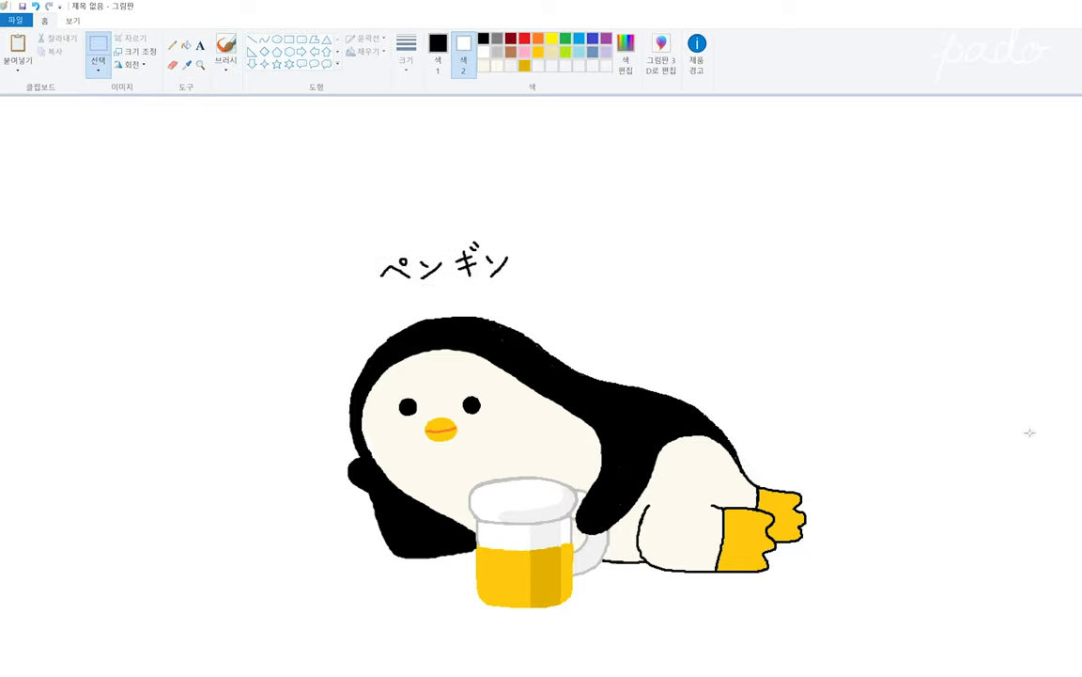
Step: Zoom out to see the whole finished penguin drawing
scroll(742, 421, "down", 1)
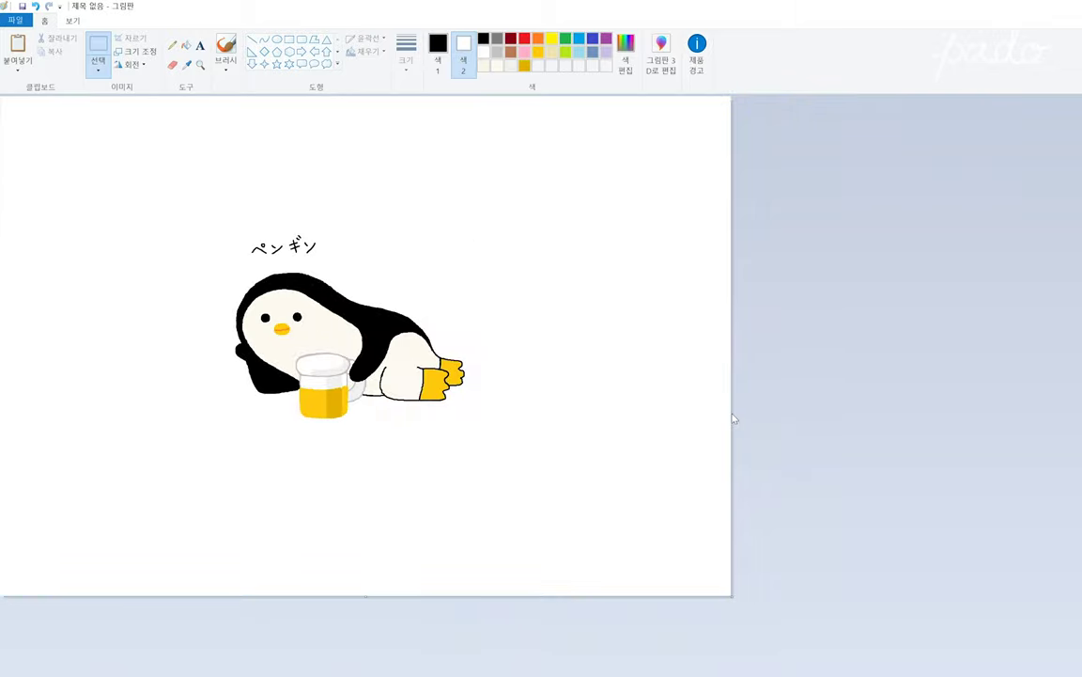